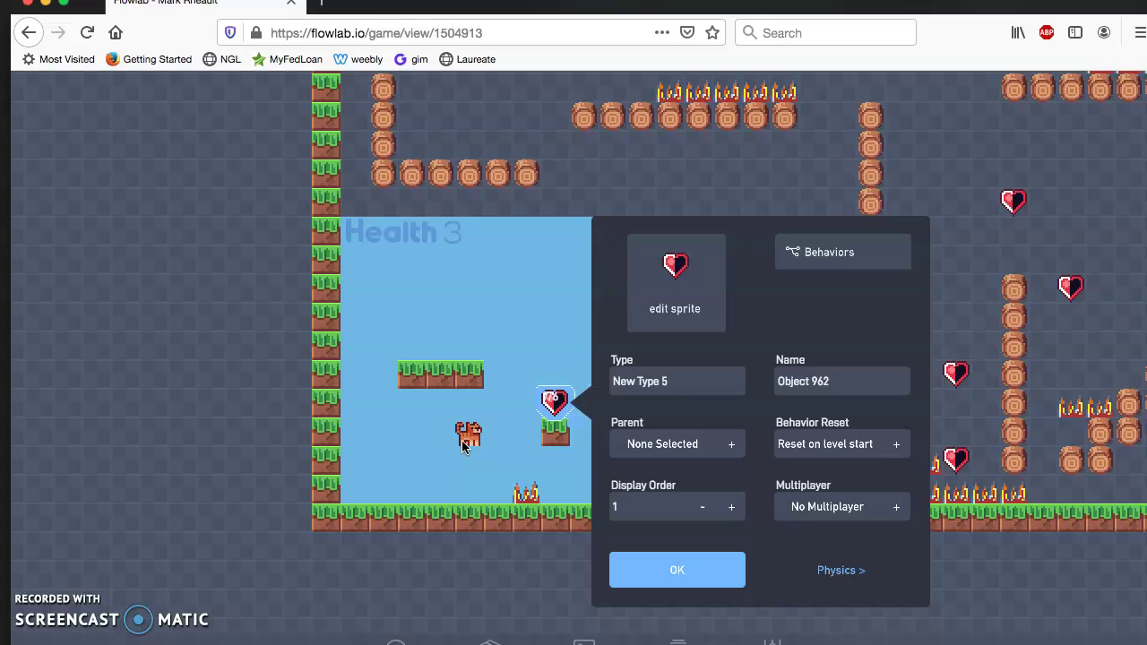
Open the cat object's Run & Jump behavior bundle at the Fire collision chain for editing.
click(464, 442)
click(464, 441)
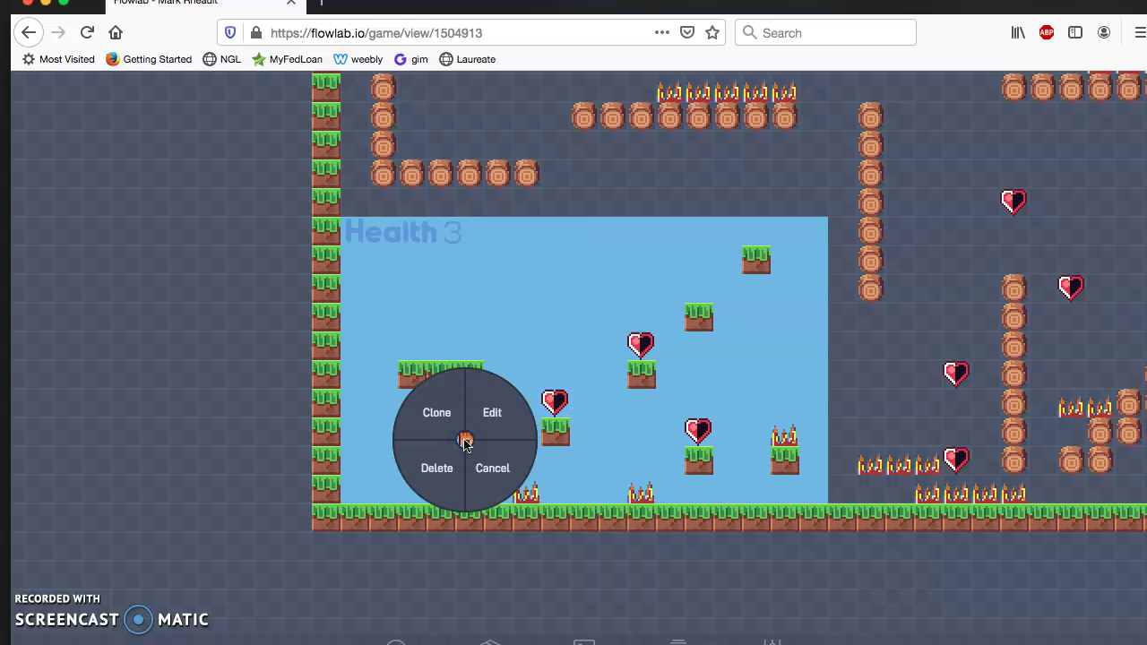
click(482, 428)
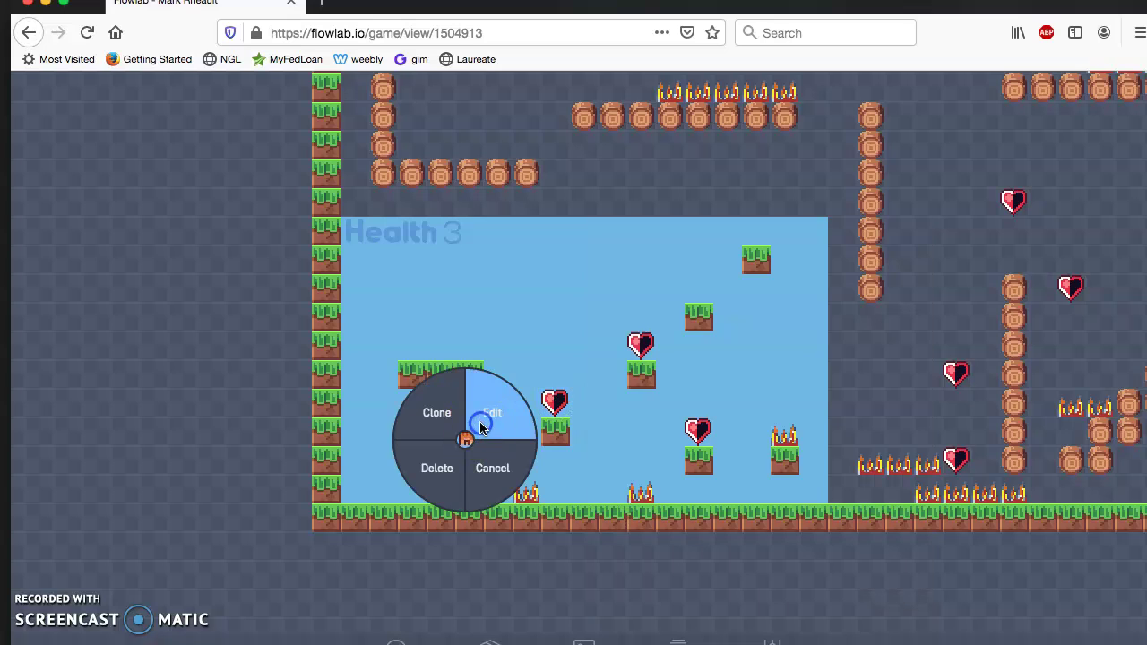
click(742, 289)
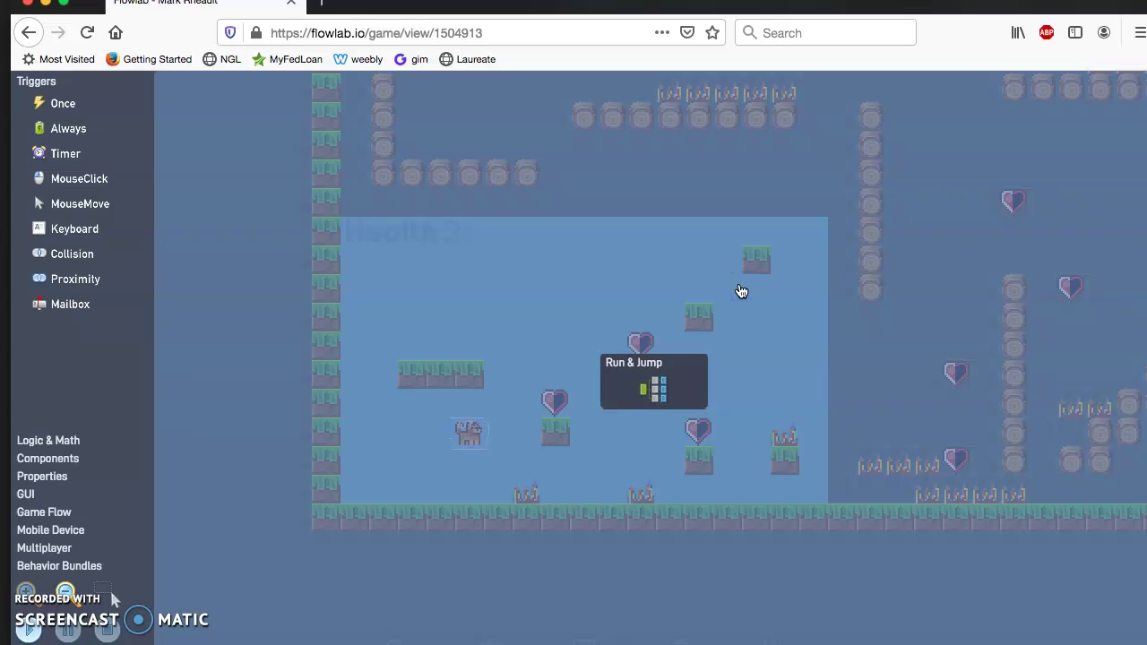
click(696, 375)
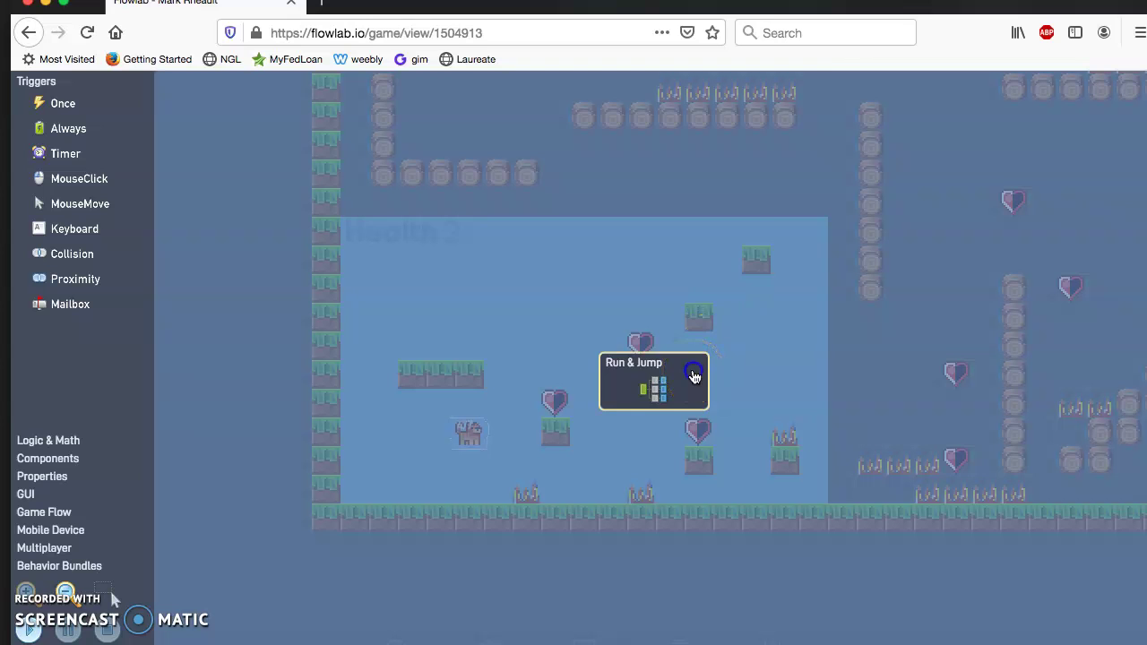
double_click(693, 374)
click(635, 410)
drag(568, 476, 568, 271)
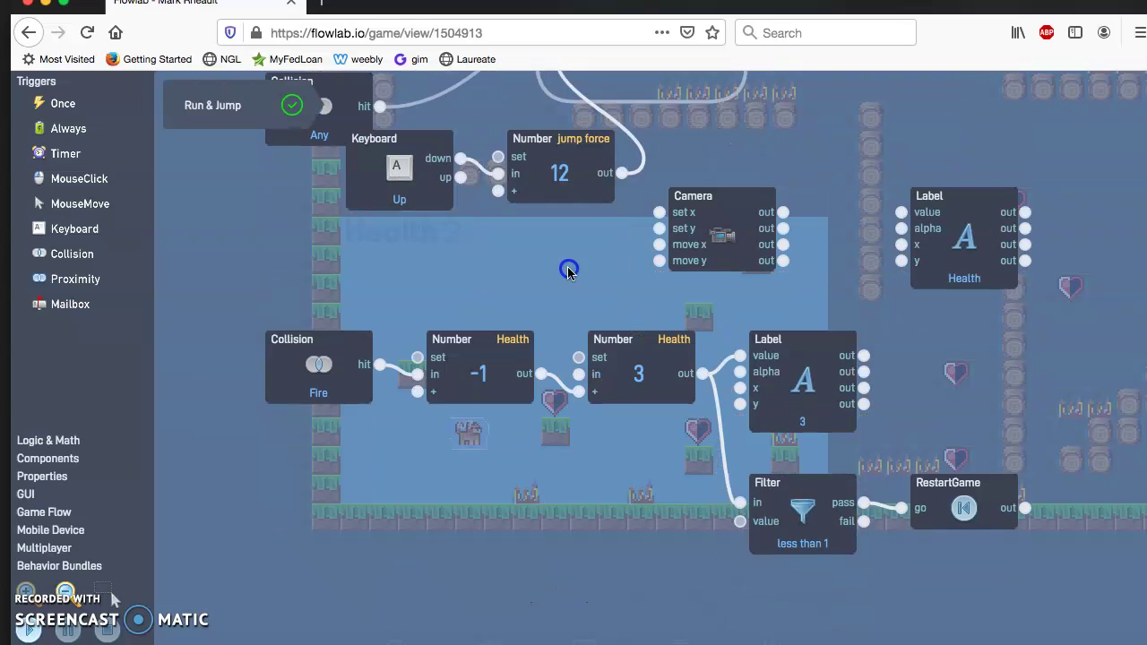
drag(510, 523, 486, 408)
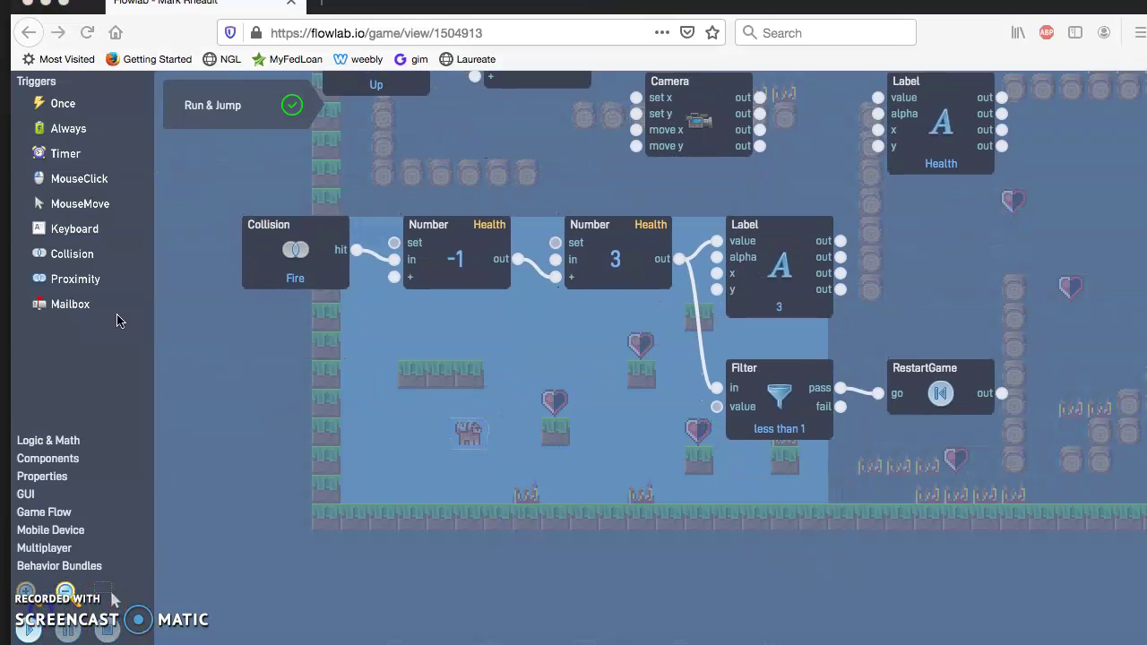
Add a Collision trigger below the Fire collision chain.
click(68, 255)
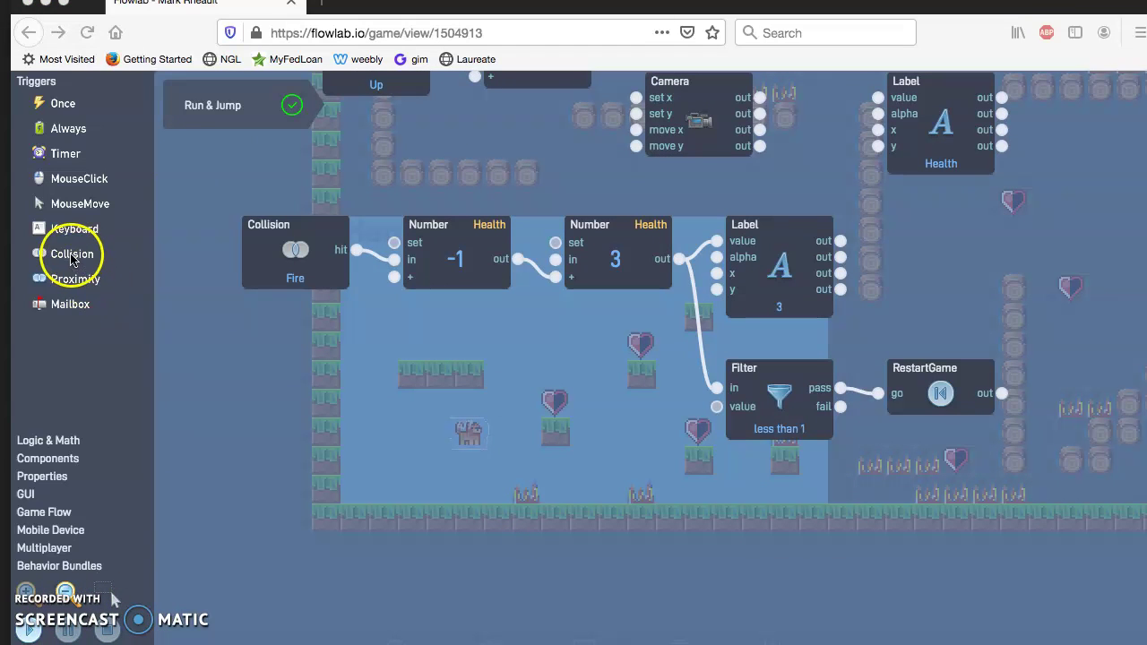
click(58, 171)
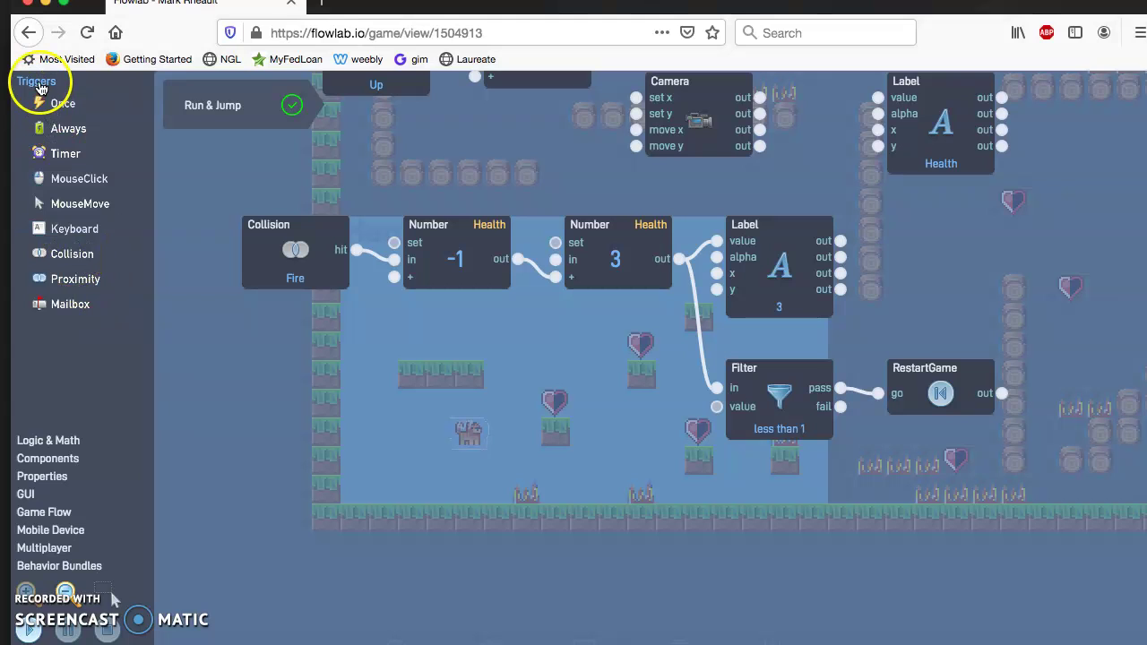
drag(72, 253, 425, 432)
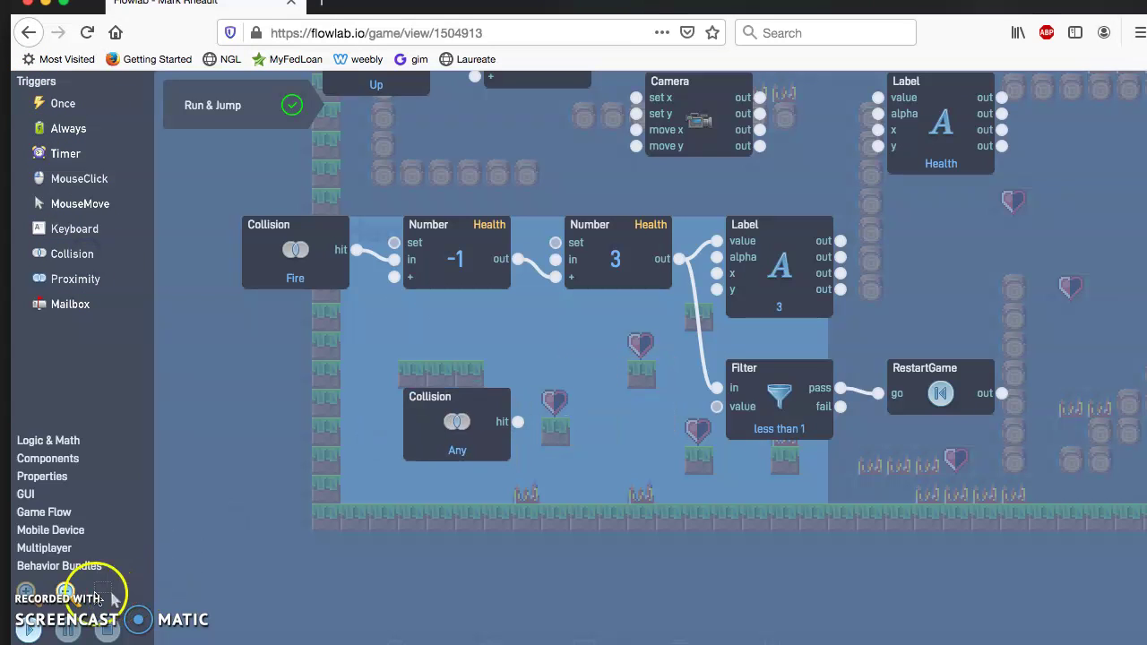
click(422, 436)
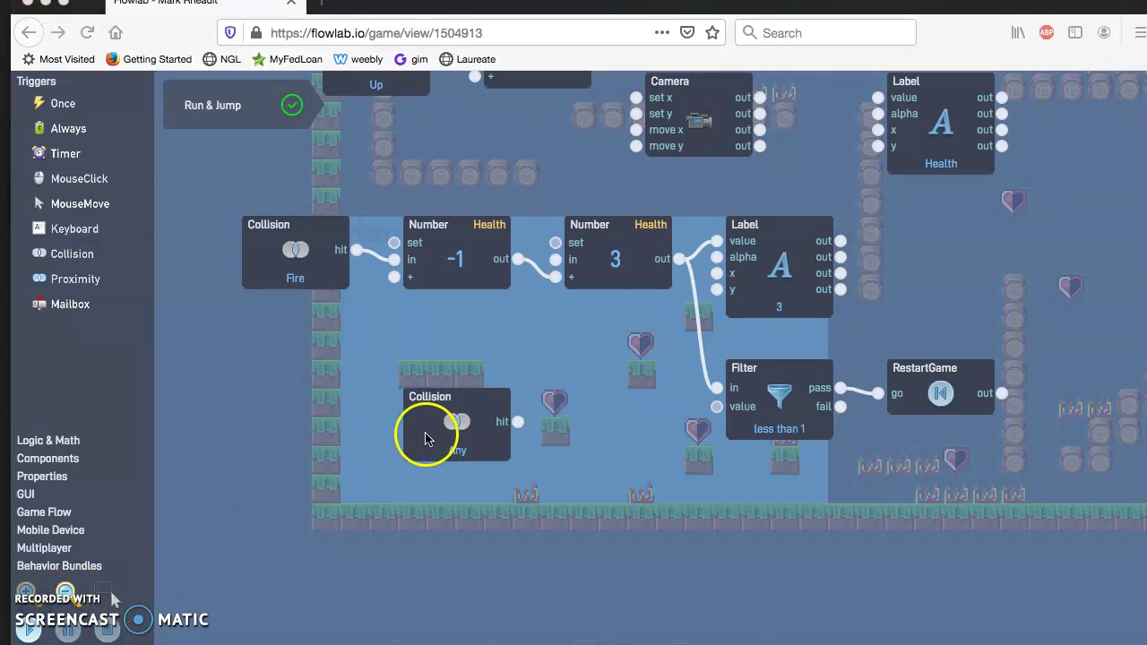
Check which object types the new Collision trigger can be set to detect.
click(457, 412)
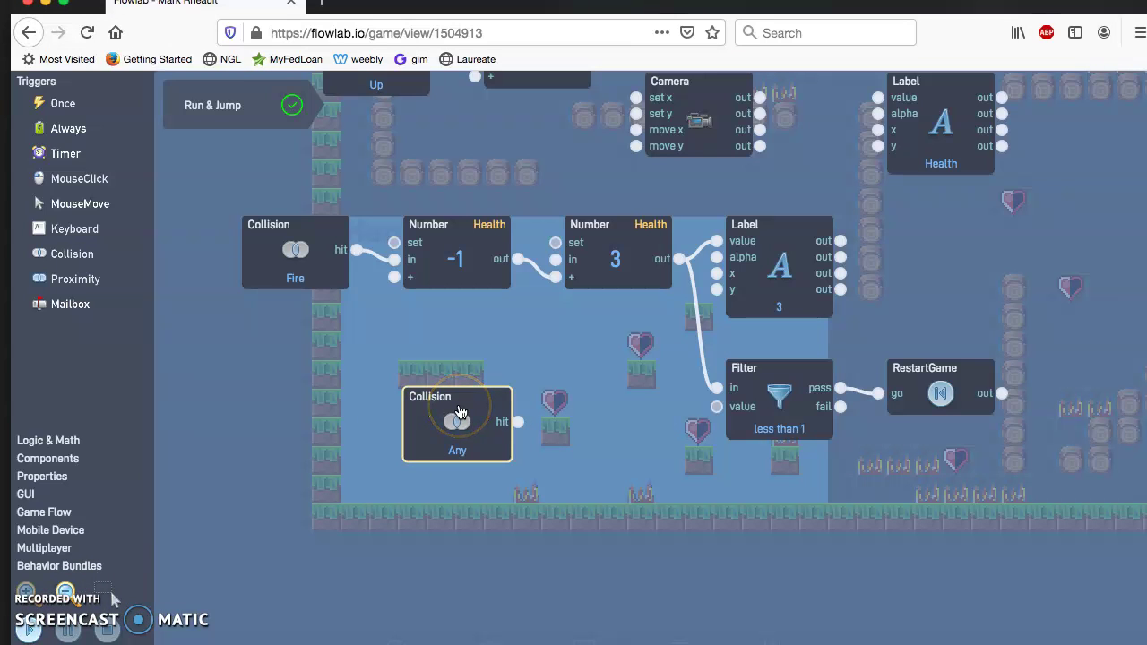
click(459, 410)
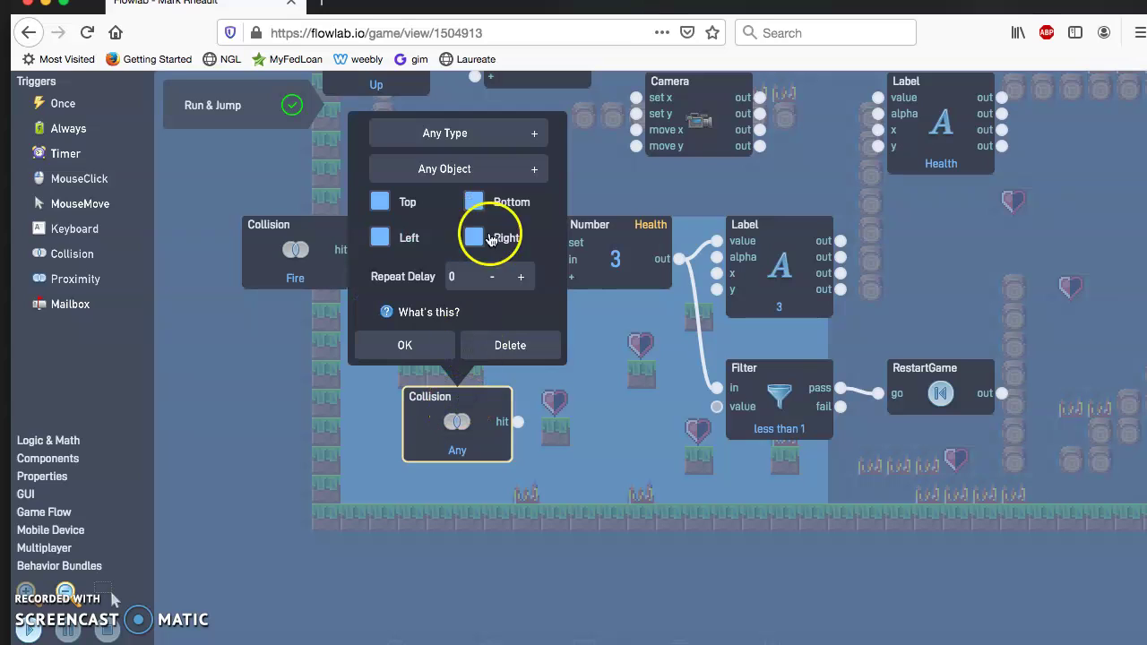
click(493, 139)
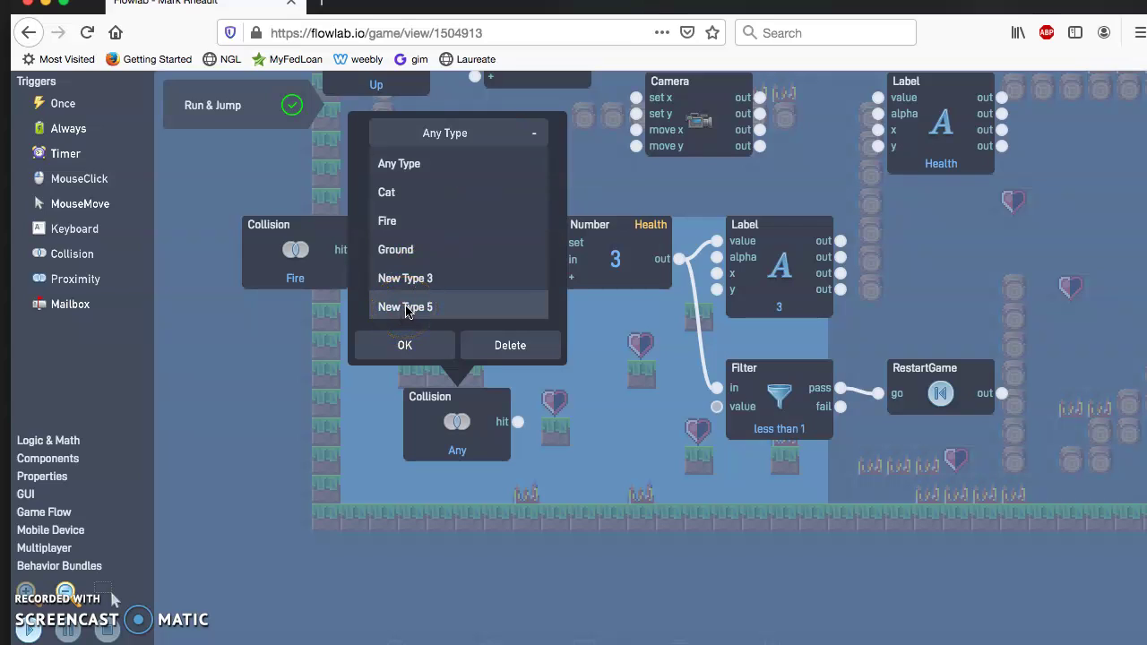
click(403, 347)
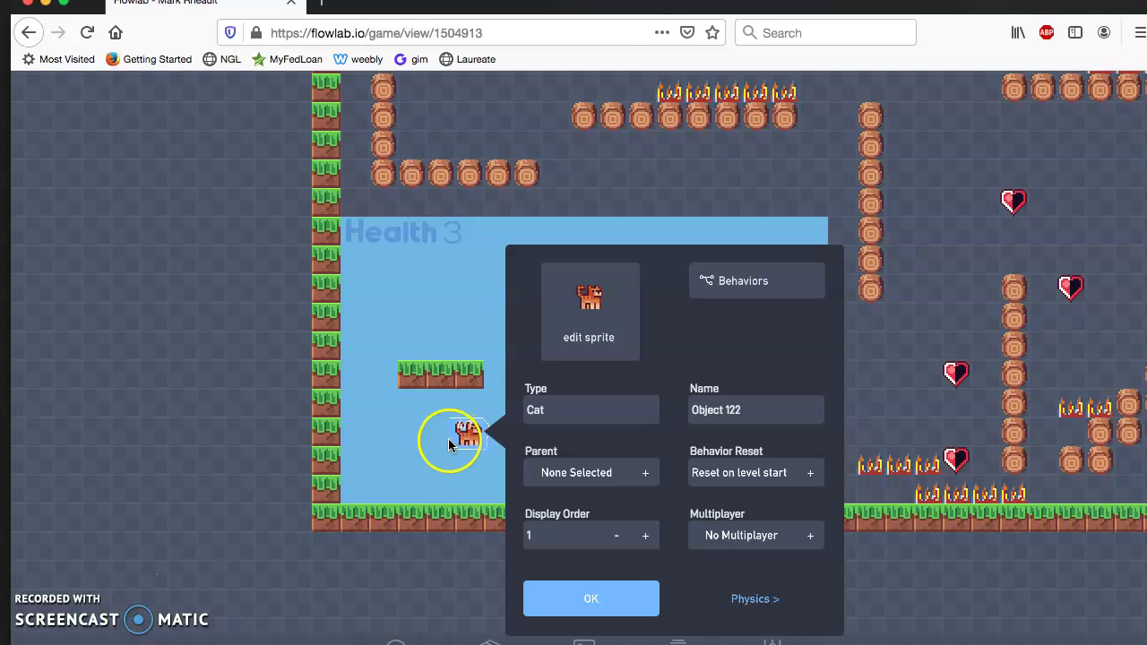
Leave the cat's settings and rename the type of the heart object nearest the cat to Heart.
click(437, 454)
click(549, 398)
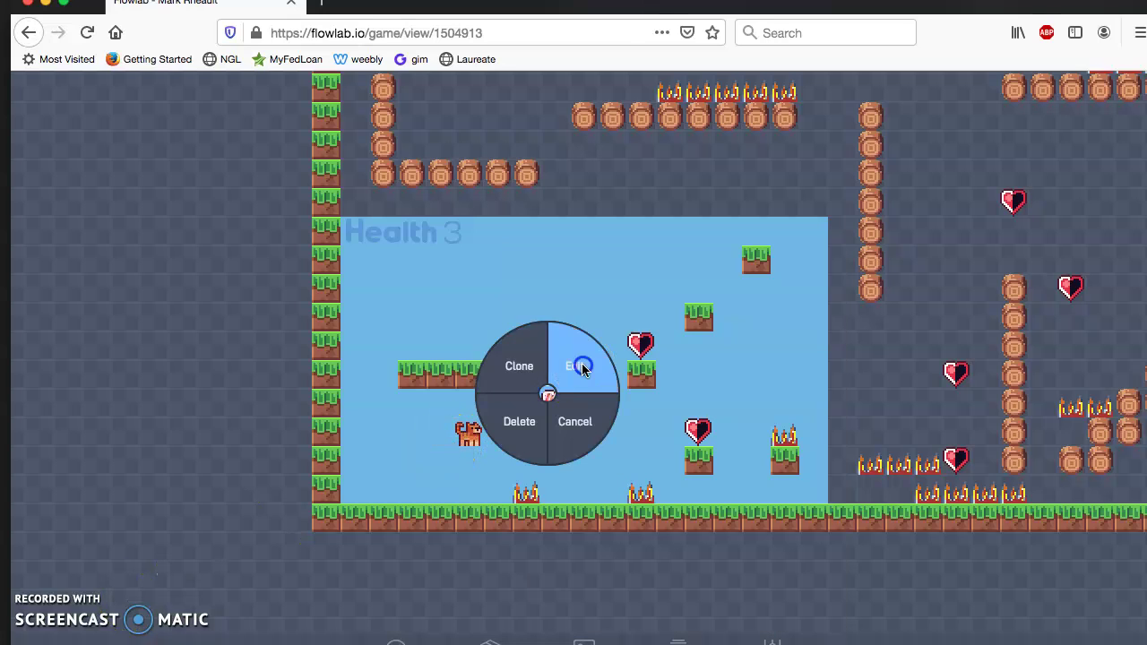
click(581, 367)
drag(672, 381, 563, 378)
text(Heart)
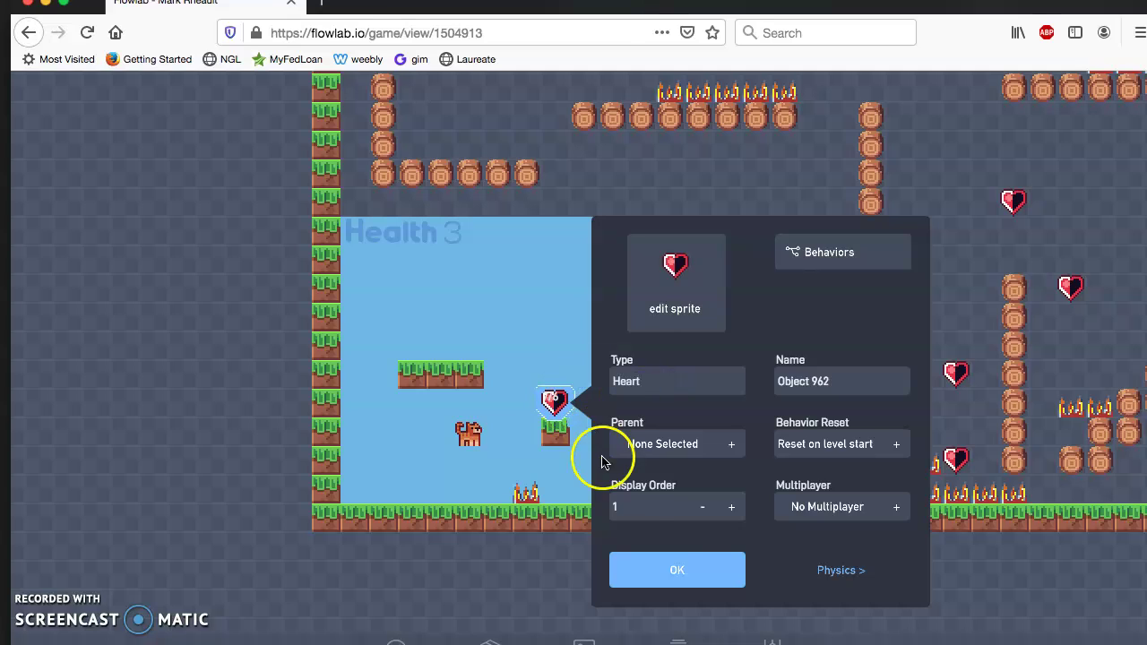
click(665, 567)
Return to the cat's Run & Jump behavior bundle at the unassigned Collision trigger.
click(475, 440)
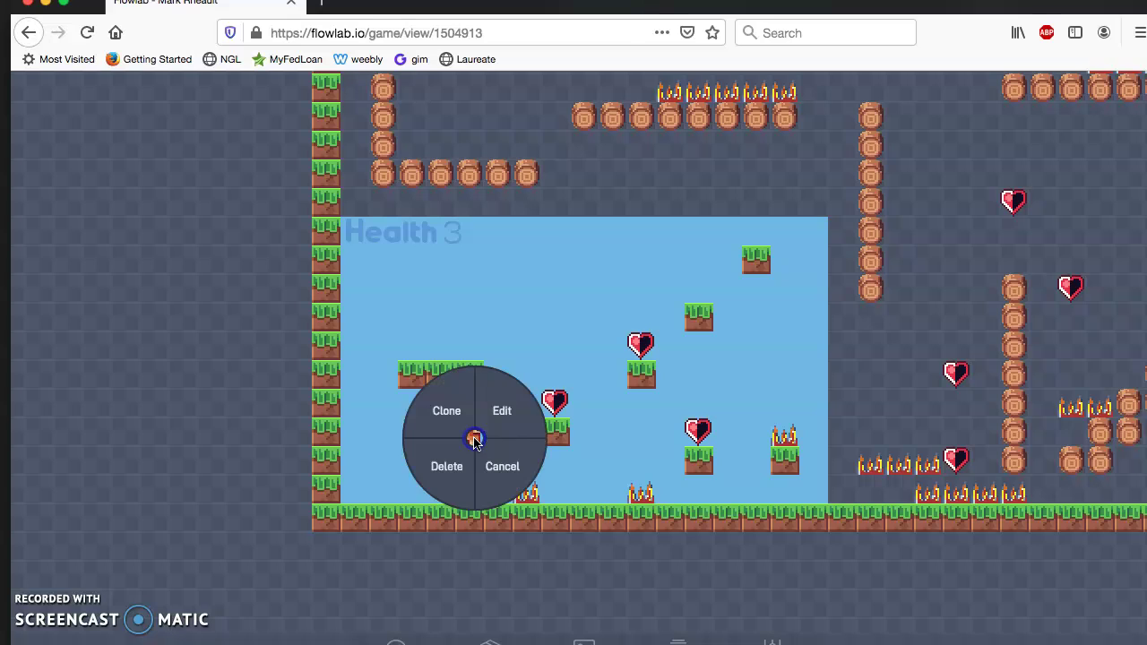
click(499, 410)
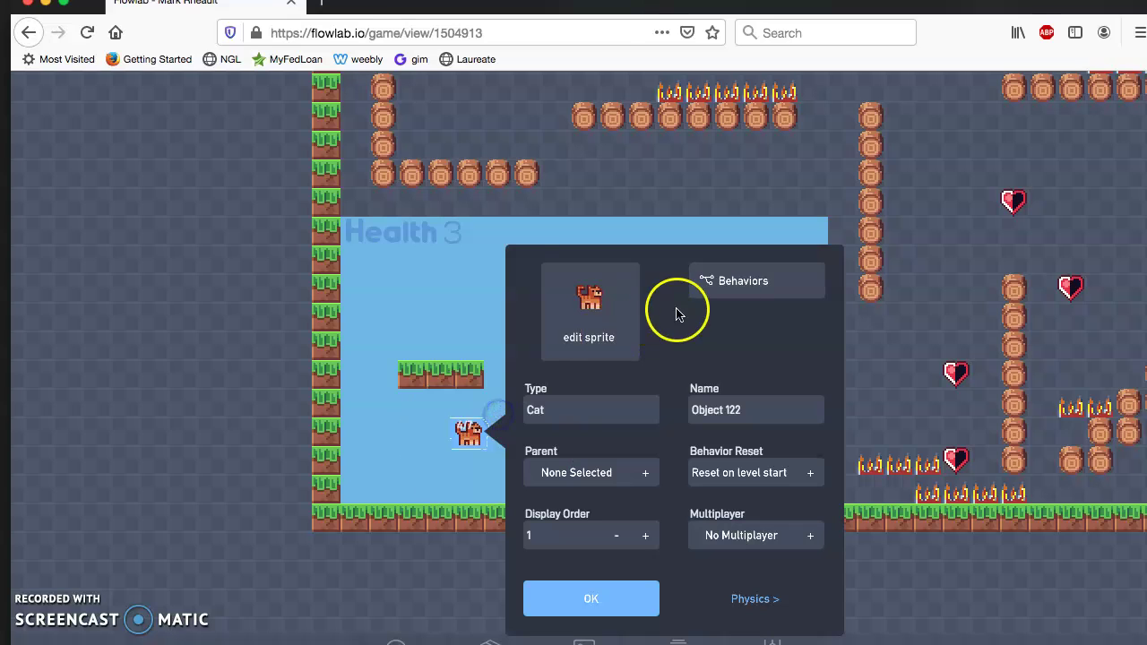
click(748, 296)
double_click(673, 384)
drag(527, 477, 493, 259)
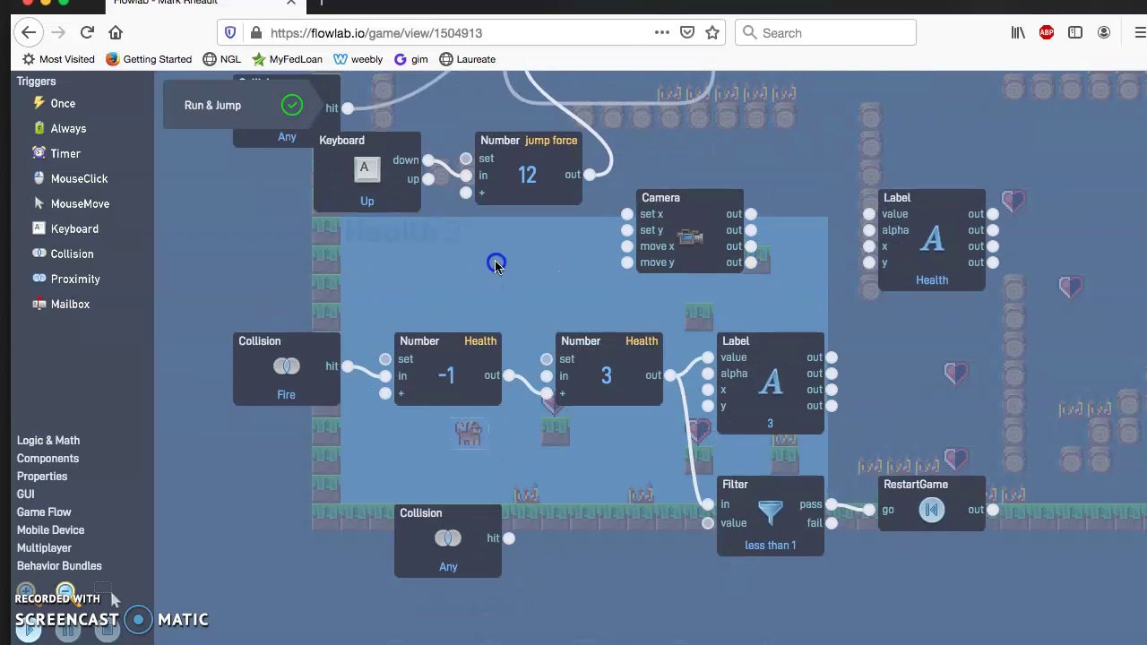
drag(594, 564, 581, 396)
Set the unconnected Collision trigger to detect the Heart type.
click(405, 357)
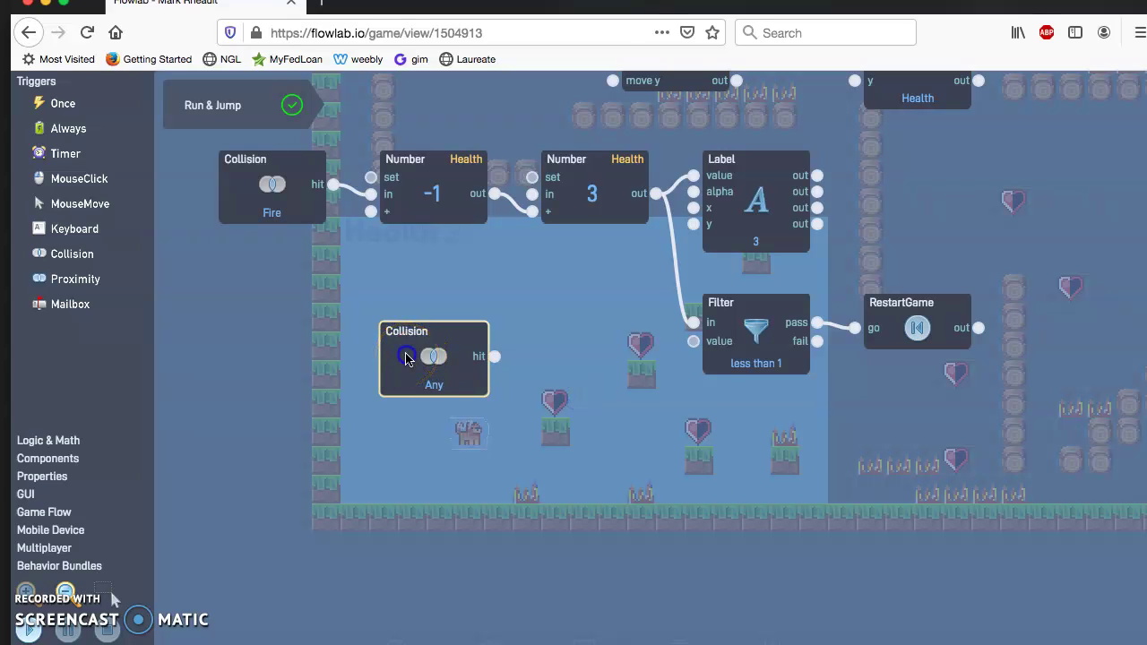
click(405, 358)
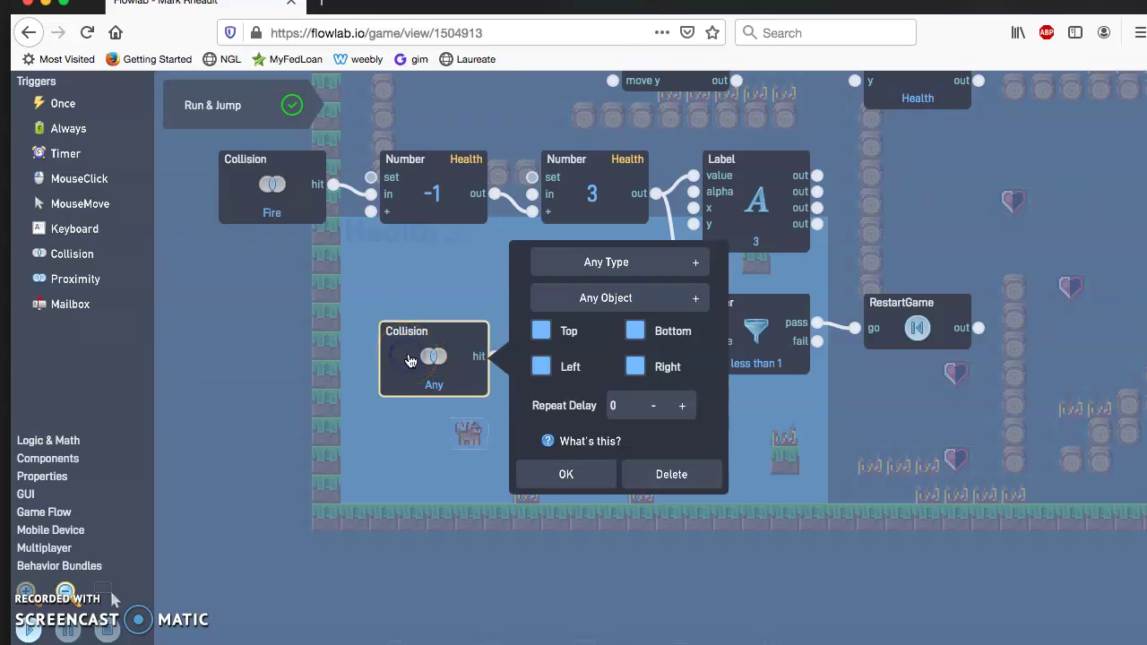
click(647, 269)
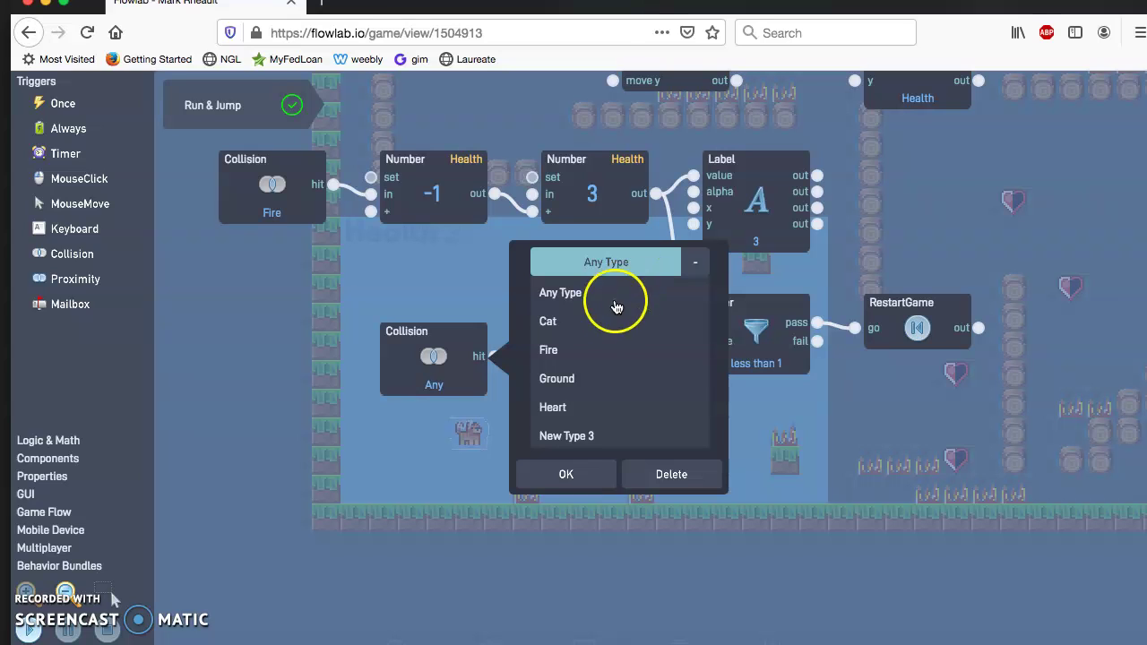
click(564, 408)
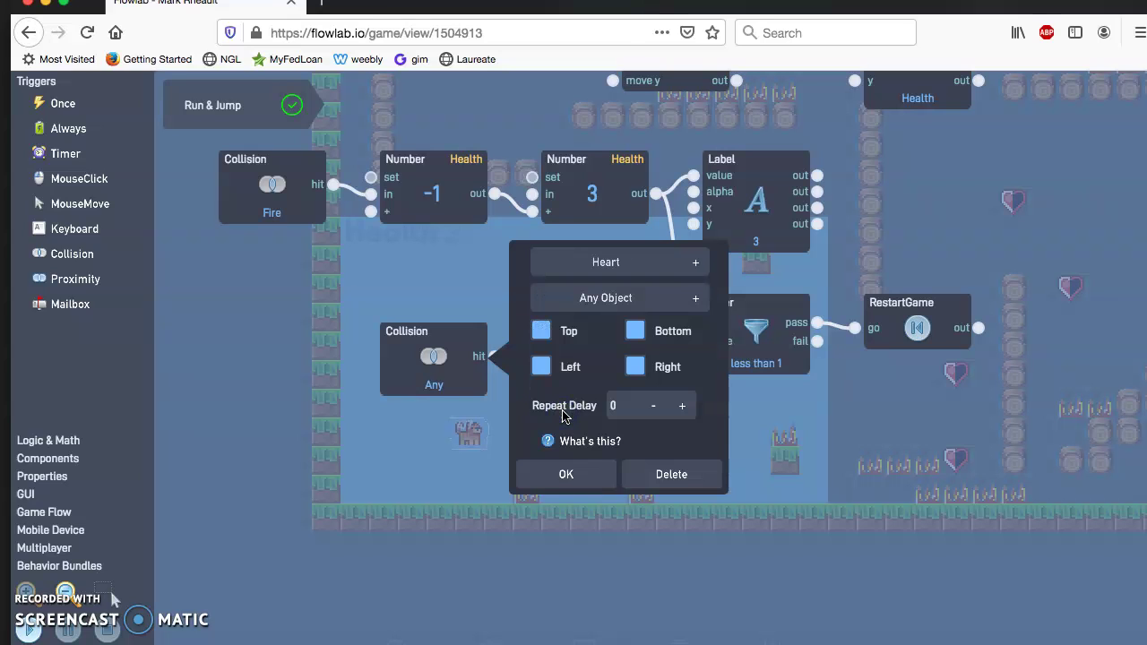
click(556, 470)
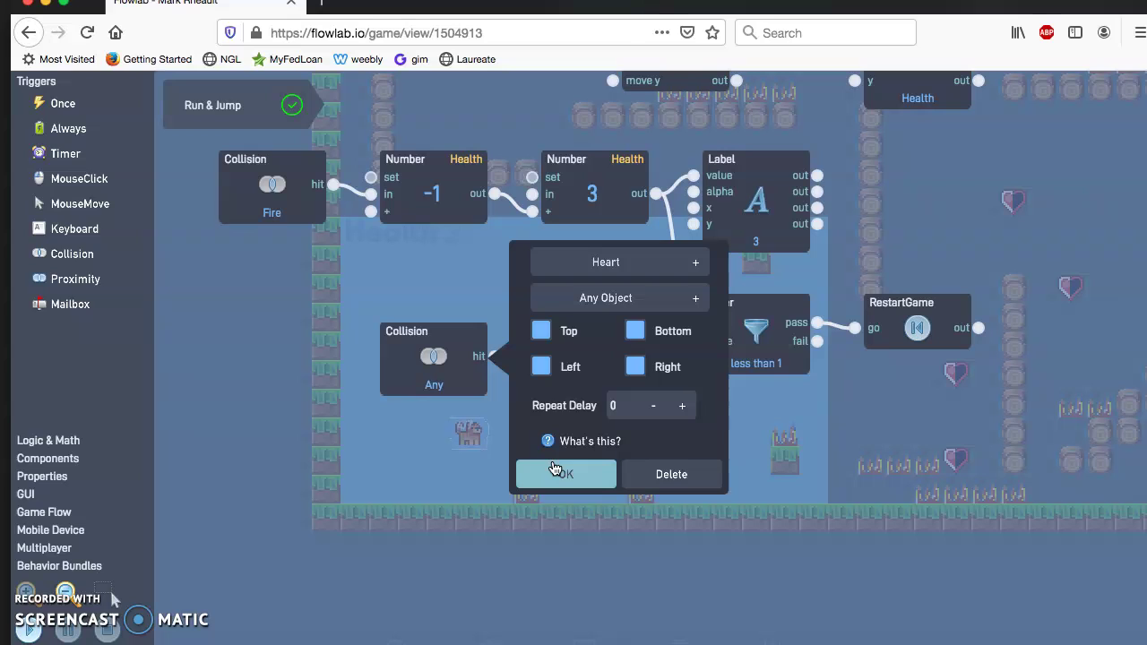
click(555, 469)
click(220, 274)
Add a Number block and line it up beside the Heart Collision trigger, in a row below the Fire chain.
click(69, 436)
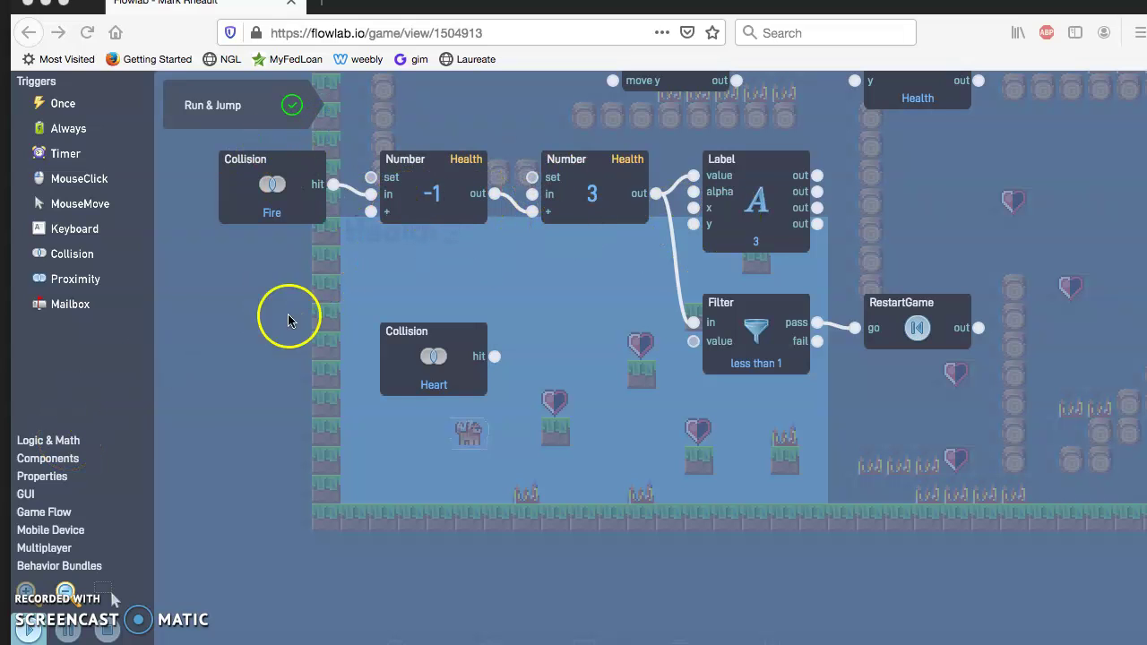
click(59, 444)
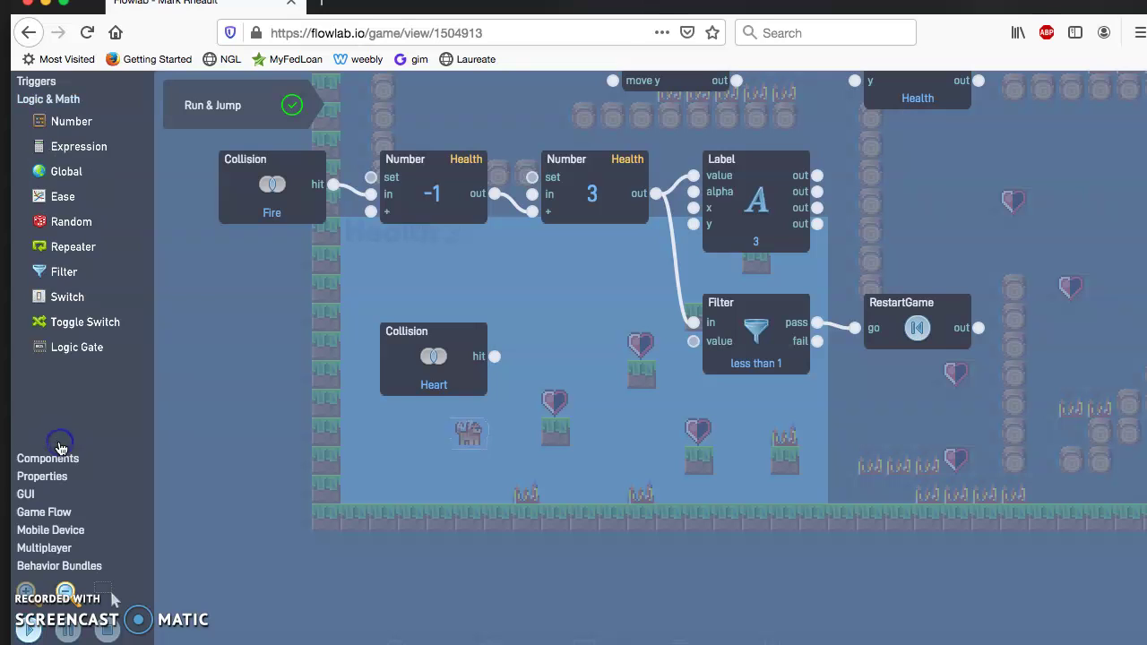
click(71, 123)
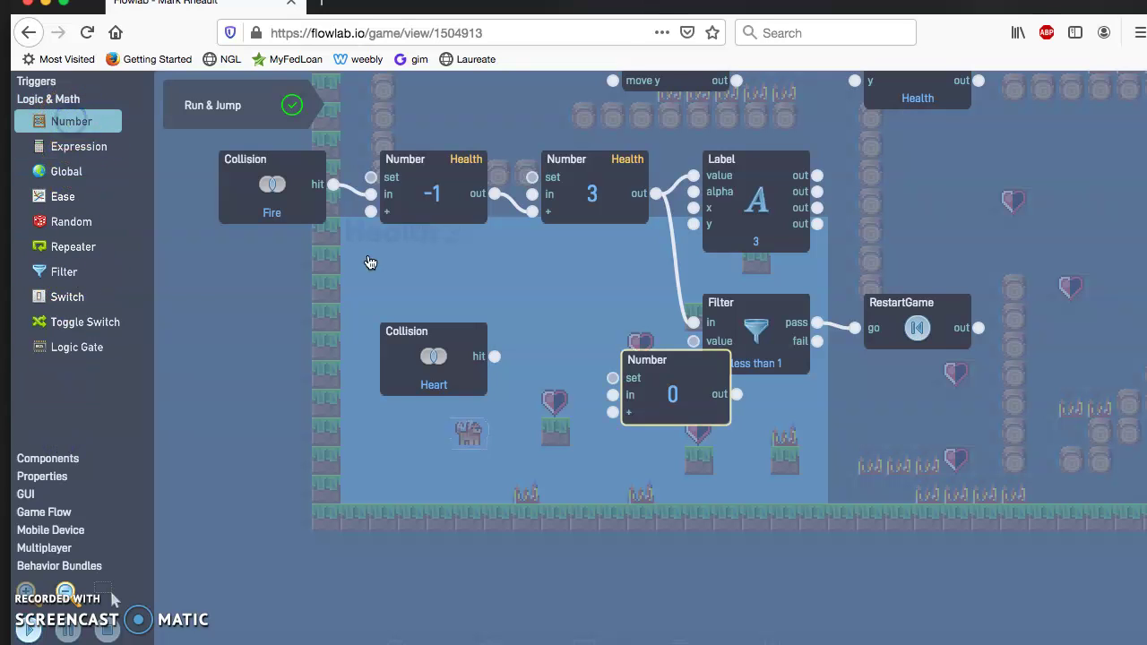
drag(681, 384, 593, 360)
drag(397, 356, 236, 385)
click(590, 354)
drag(592, 350, 449, 379)
Label the new Number block Hearts.
click(448, 381)
click(417, 172)
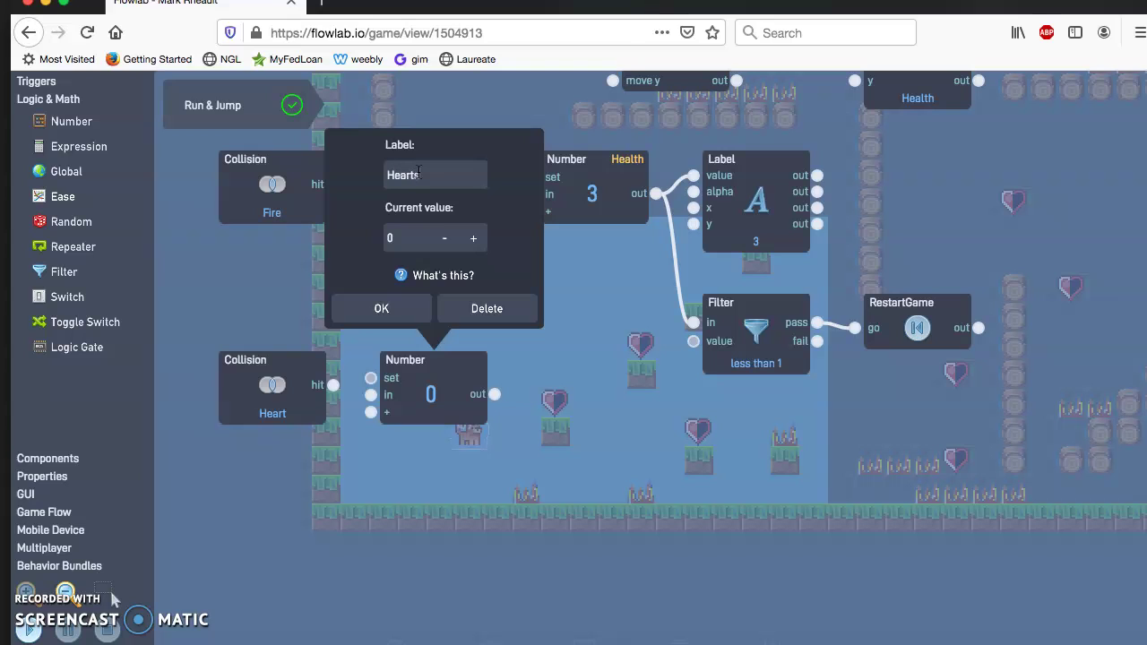
click(394, 311)
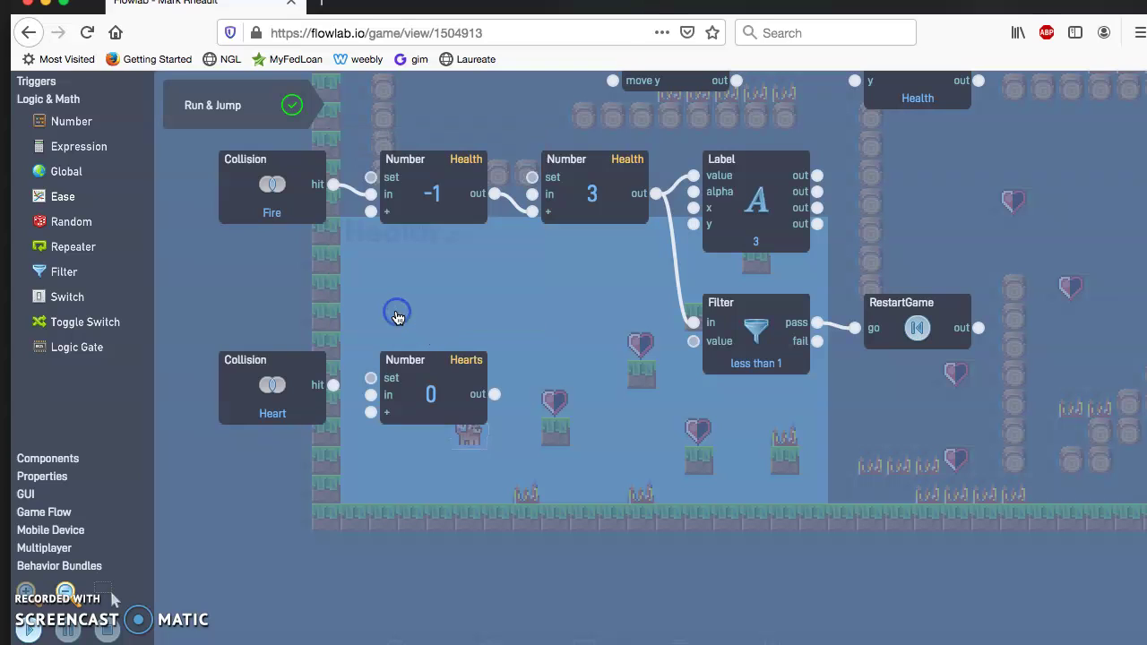
Add a Label block beside the Hearts Number block in the Heart collision row.
click(34, 608)
click(164, 482)
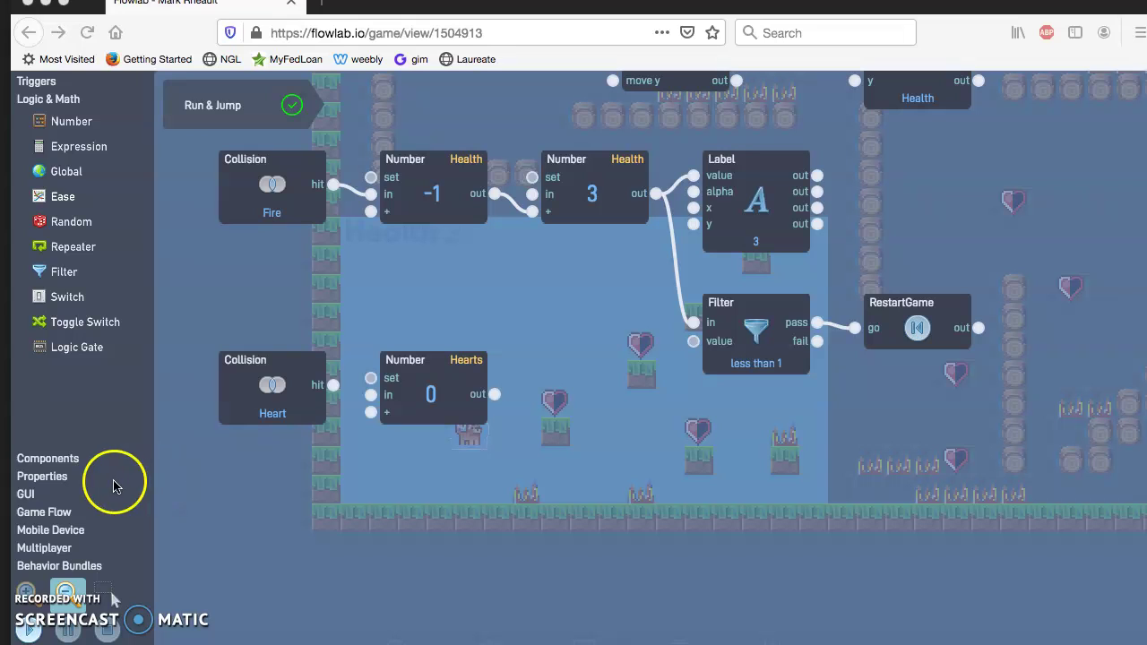
click(71, 459)
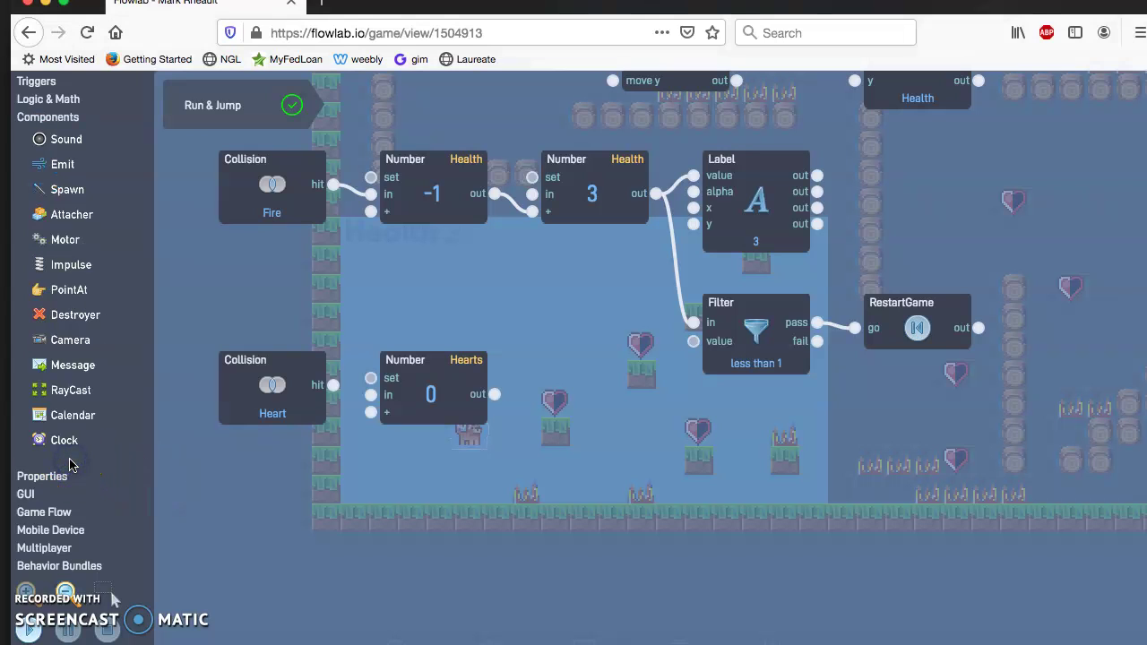
click(55, 100)
click(36, 81)
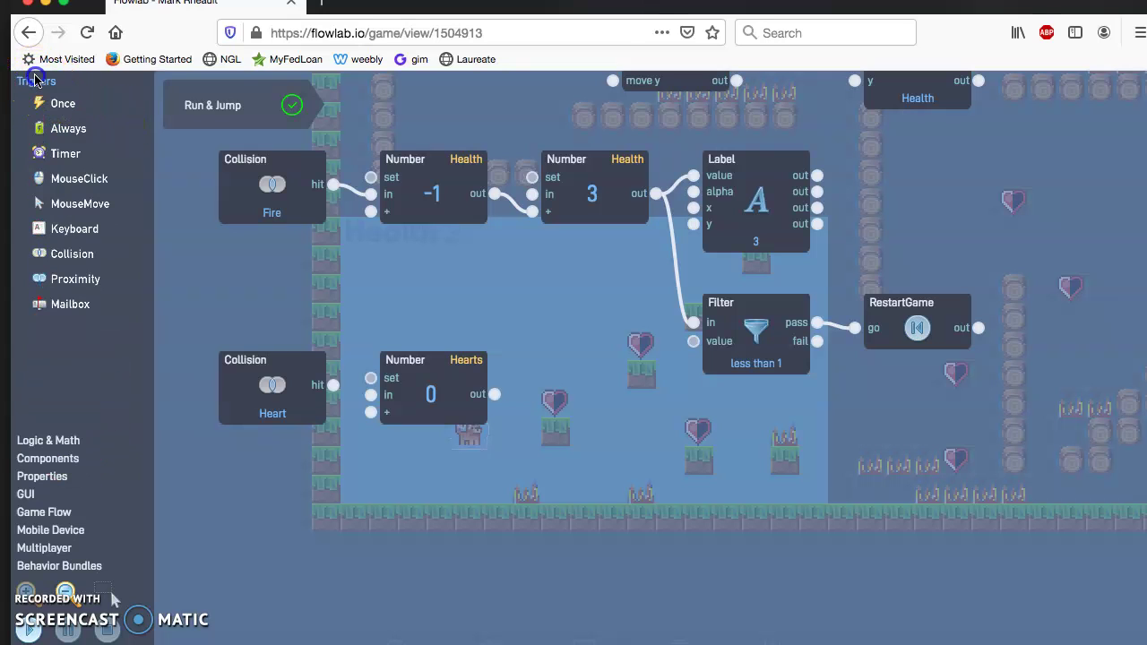
click(39, 459)
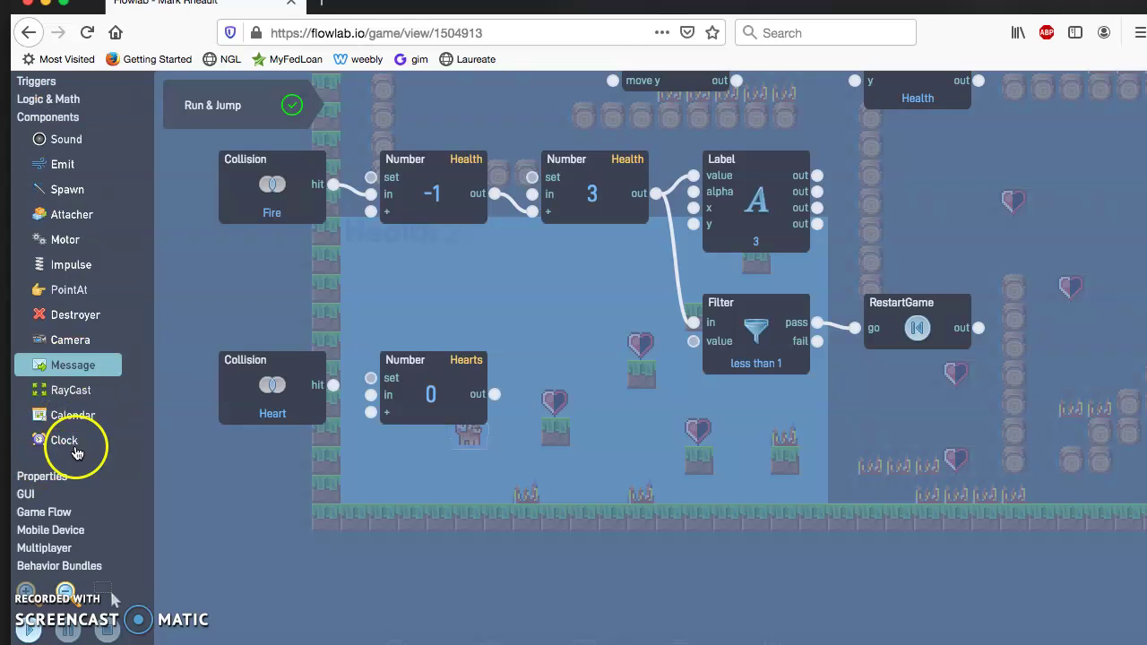
click(49, 476)
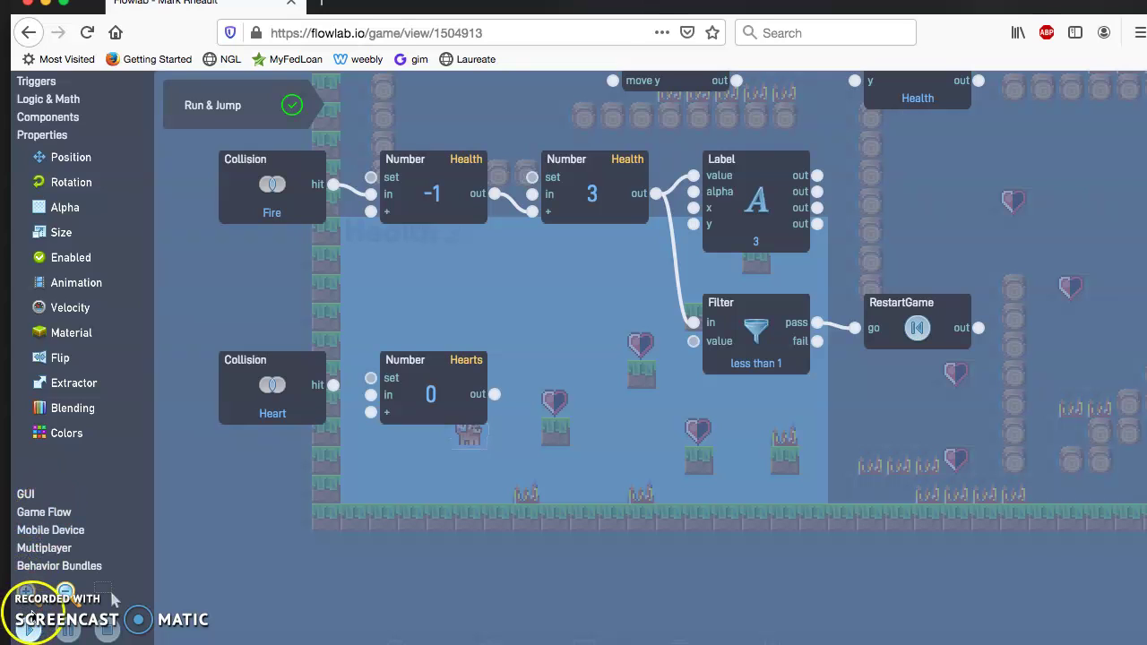
click(25, 498)
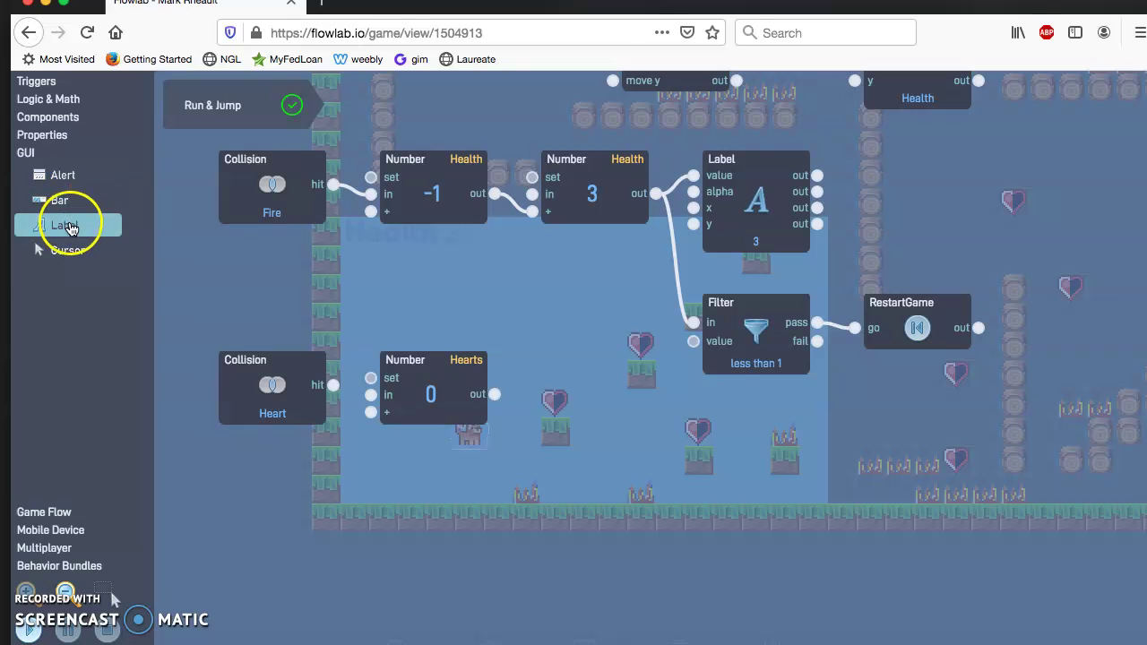
drag(56, 225, 608, 362)
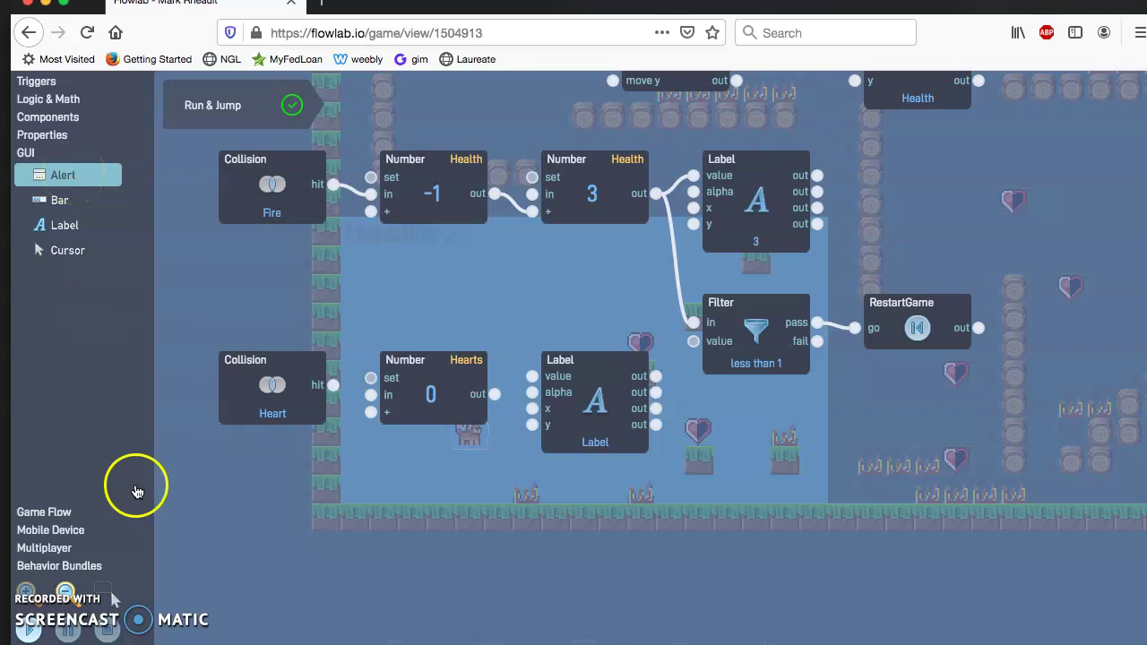
Set the text of the Label beside the Hearts Number block to 0.
click(595, 399)
click(741, 215)
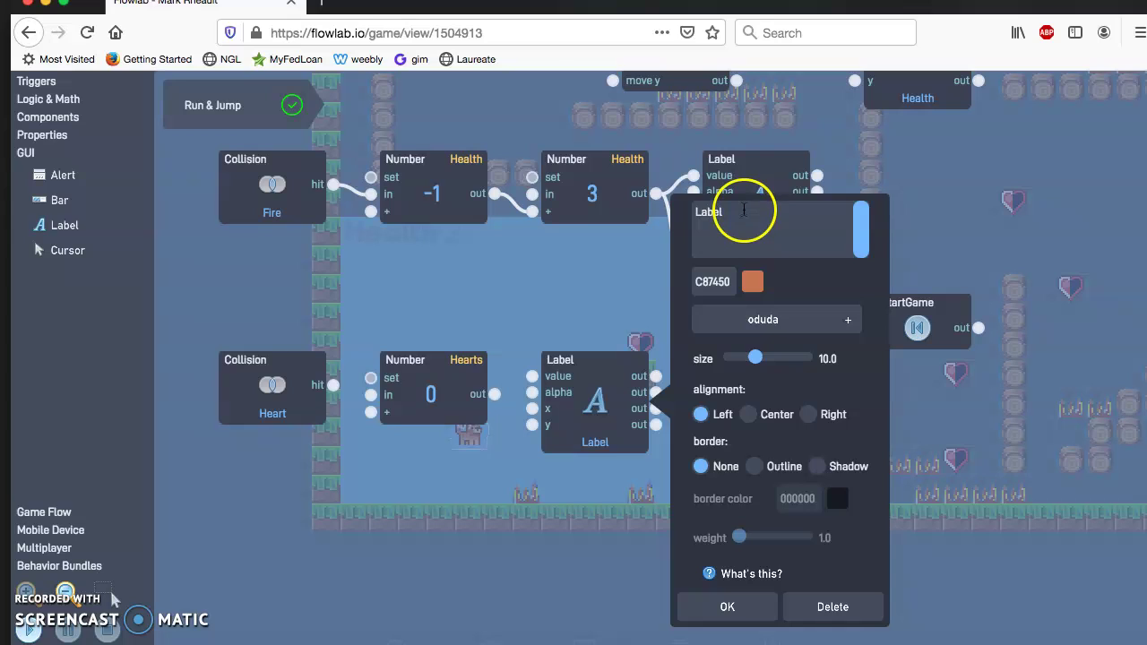
drag(743, 211, 682, 211)
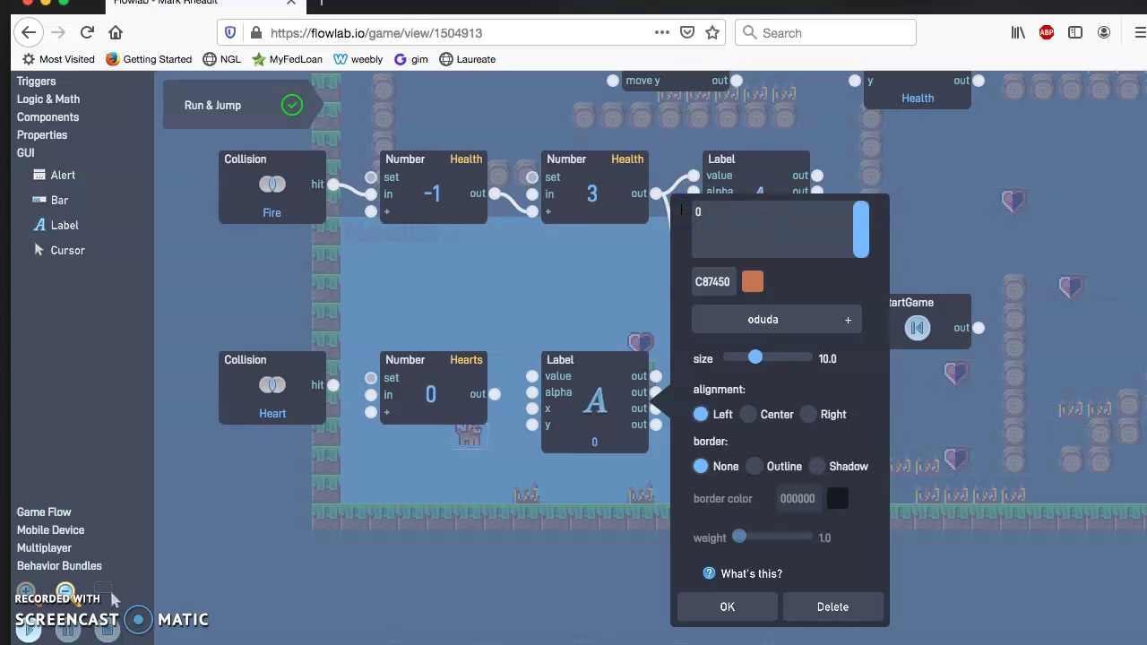
text(0)
click(584, 211)
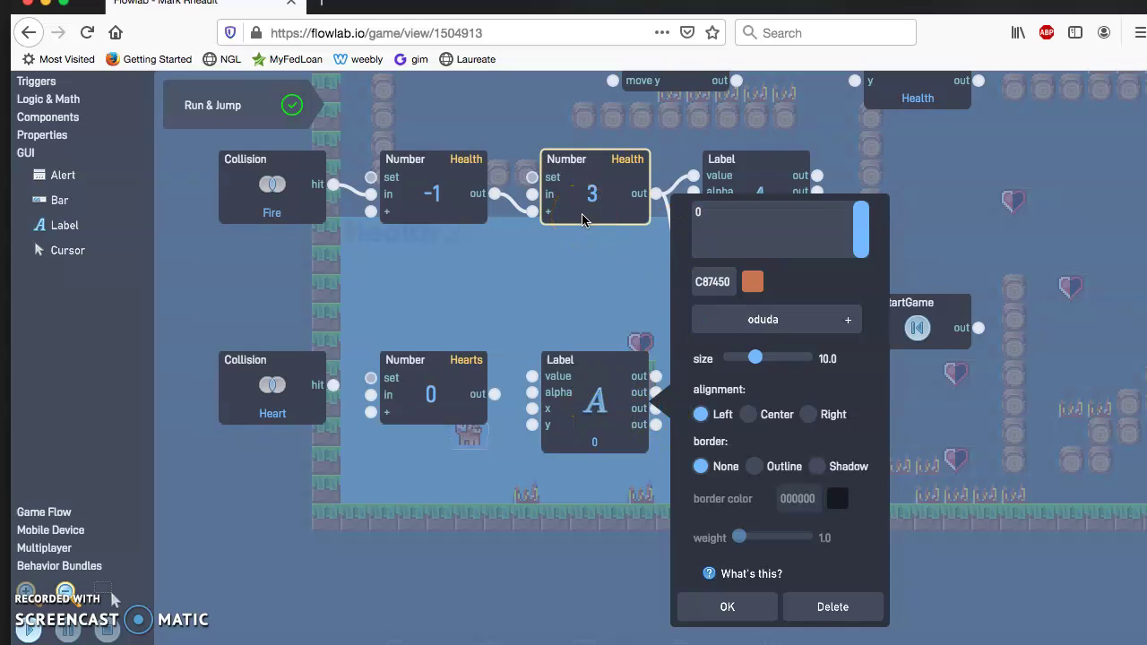
click(448, 257)
click(574, 194)
click(481, 233)
click(583, 400)
click(584, 440)
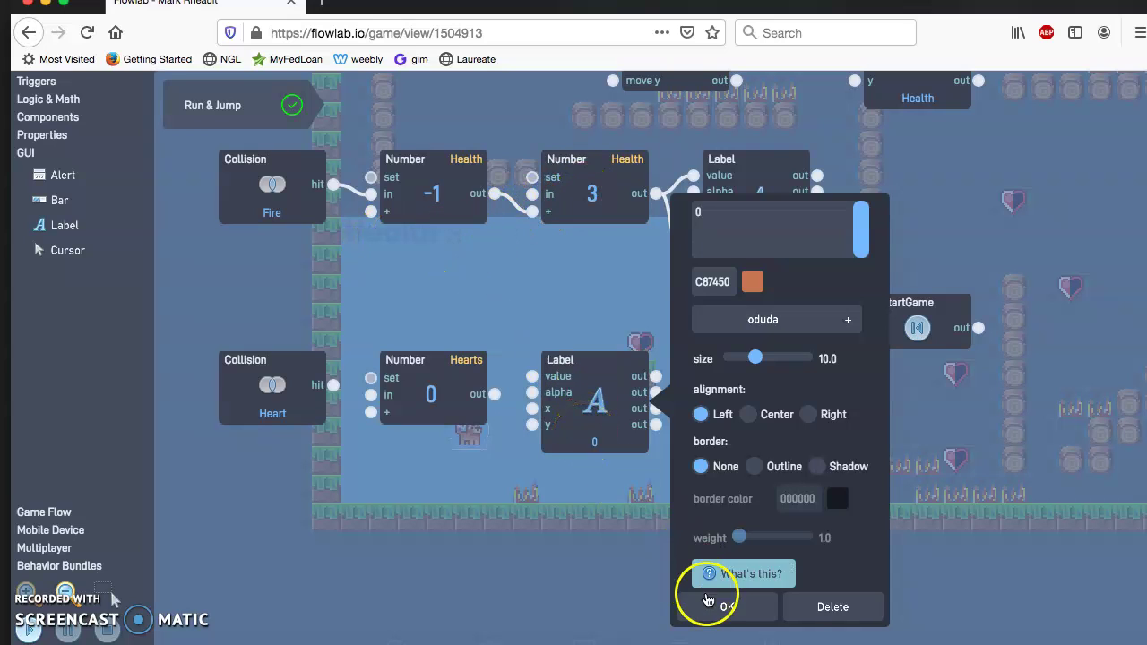
click(725, 606)
Add a second Label block below the 0 Label and set its text to Hearts.
drag(72, 225, 600, 512)
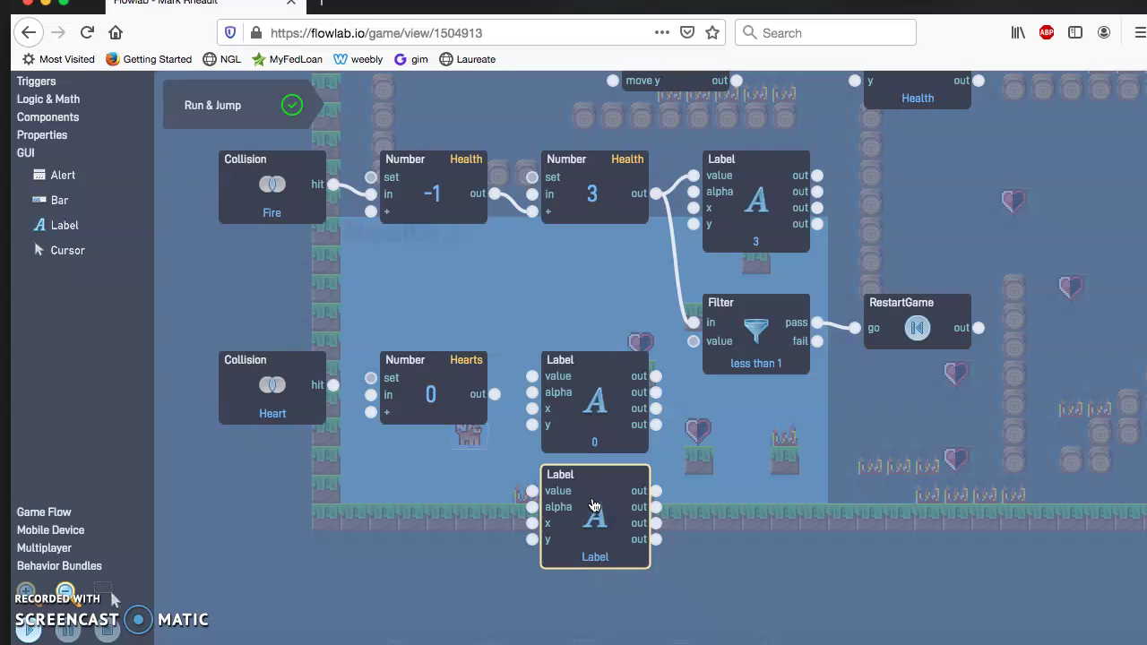
click(594, 502)
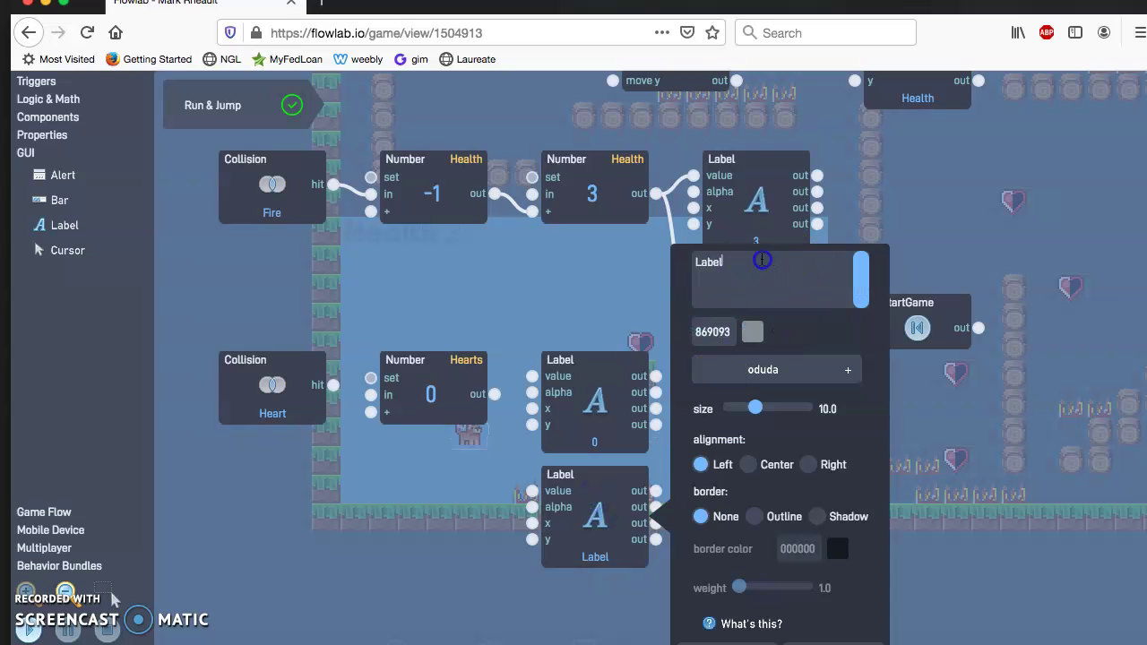
drag(743, 260, 652, 270)
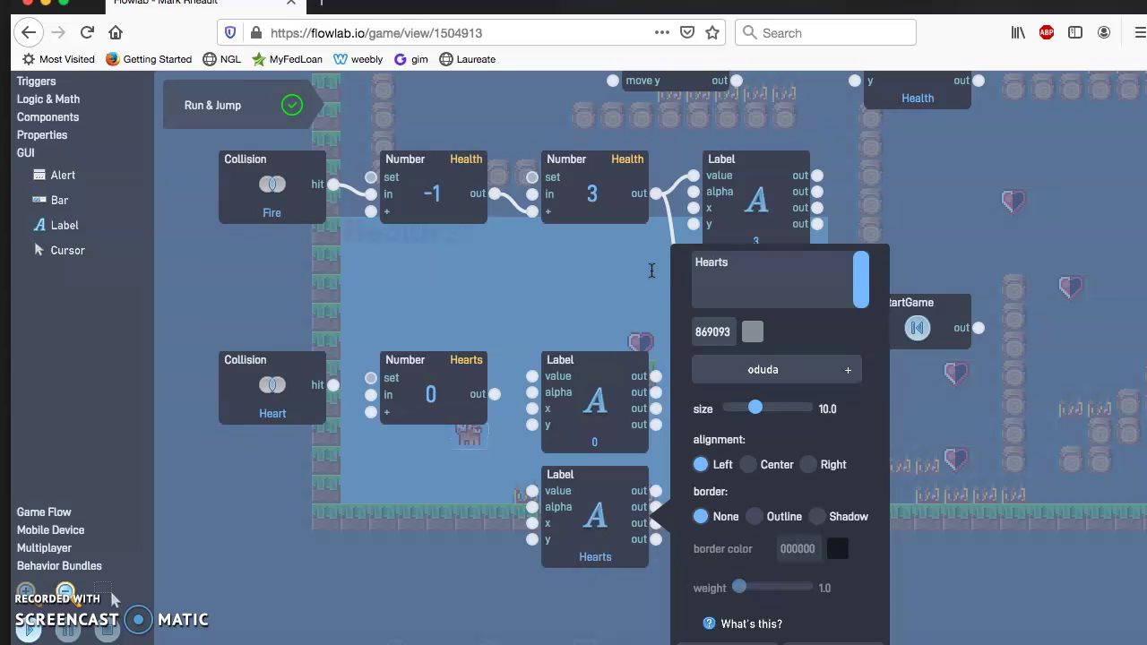
click(709, 463)
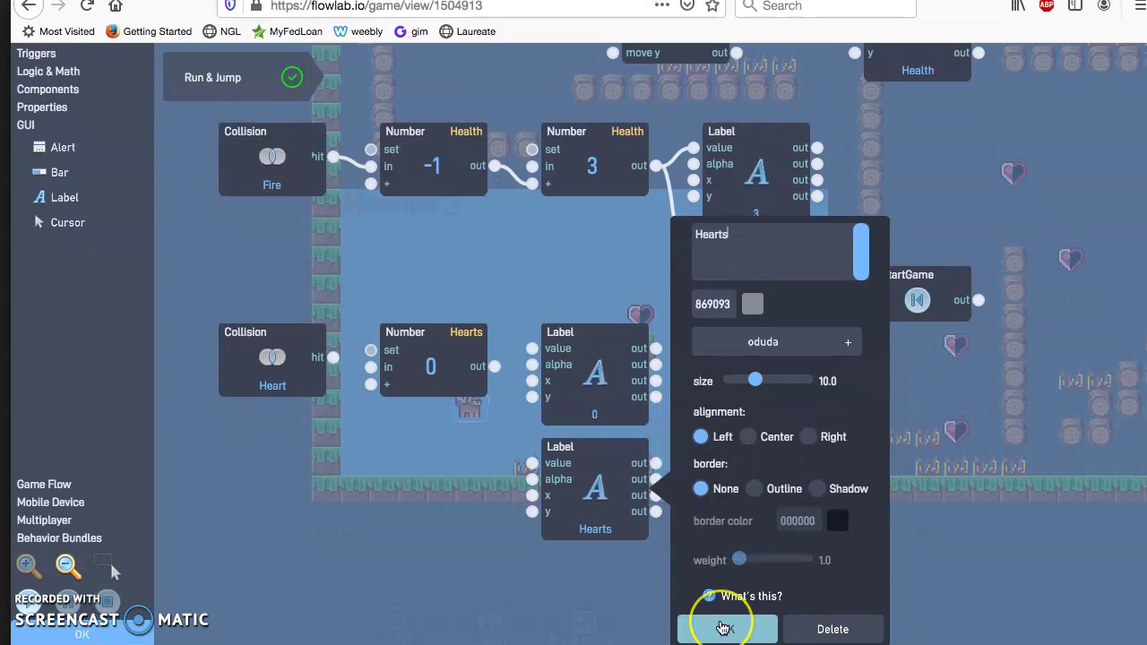
click(722, 629)
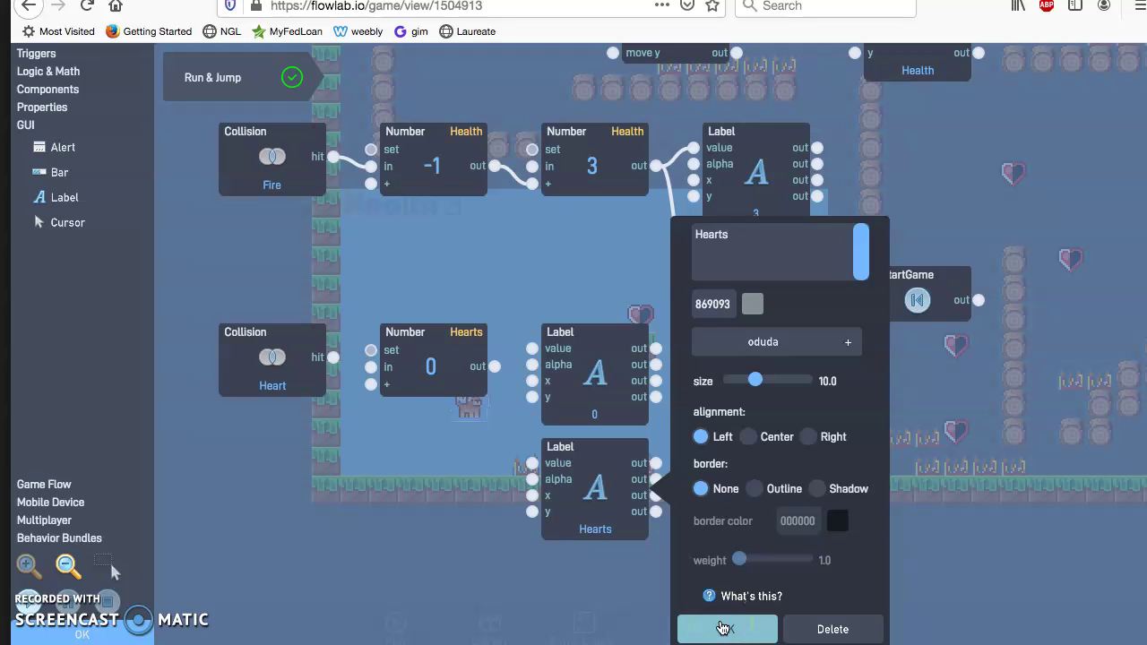
click(722, 630)
click(538, 474)
Connect the Heart Collision's hit to the Hearts Number's + input, and the Number's out to the 0 Label's value.
click(334, 362)
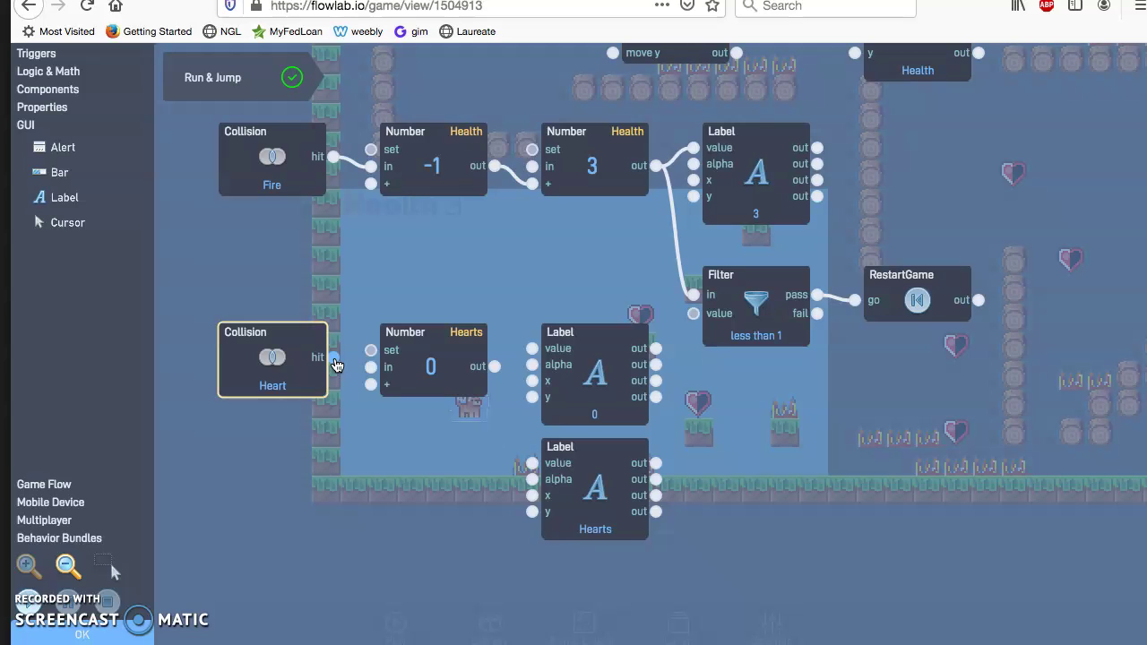
drag(336, 360, 371, 385)
click(436, 369)
click(440, 366)
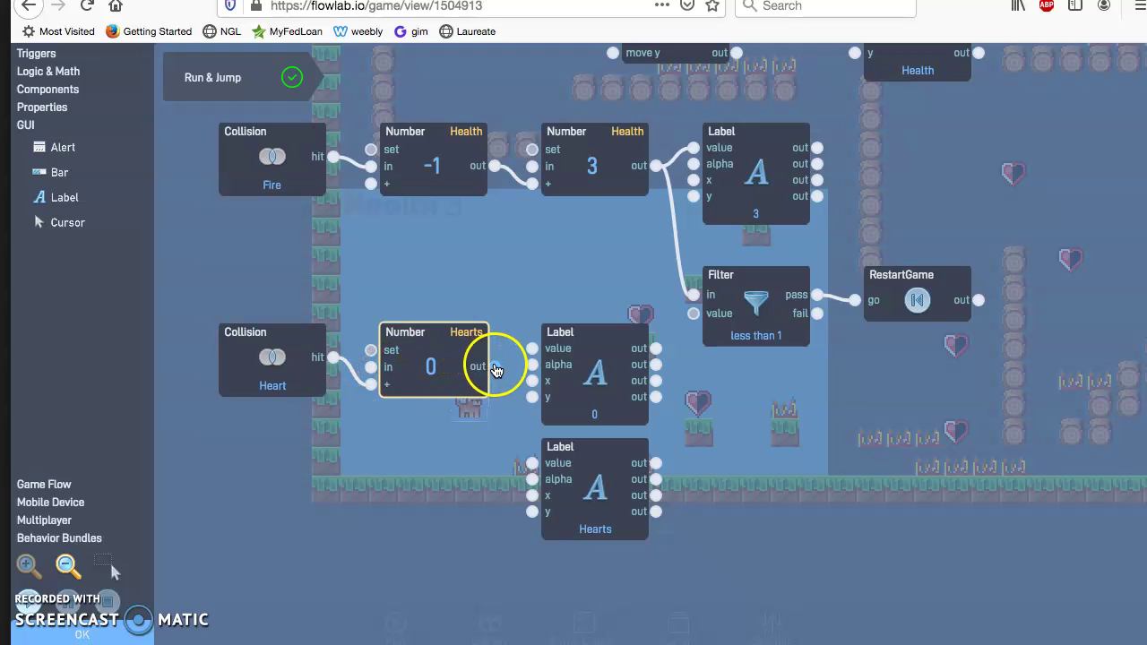
drag(496, 368, 530, 351)
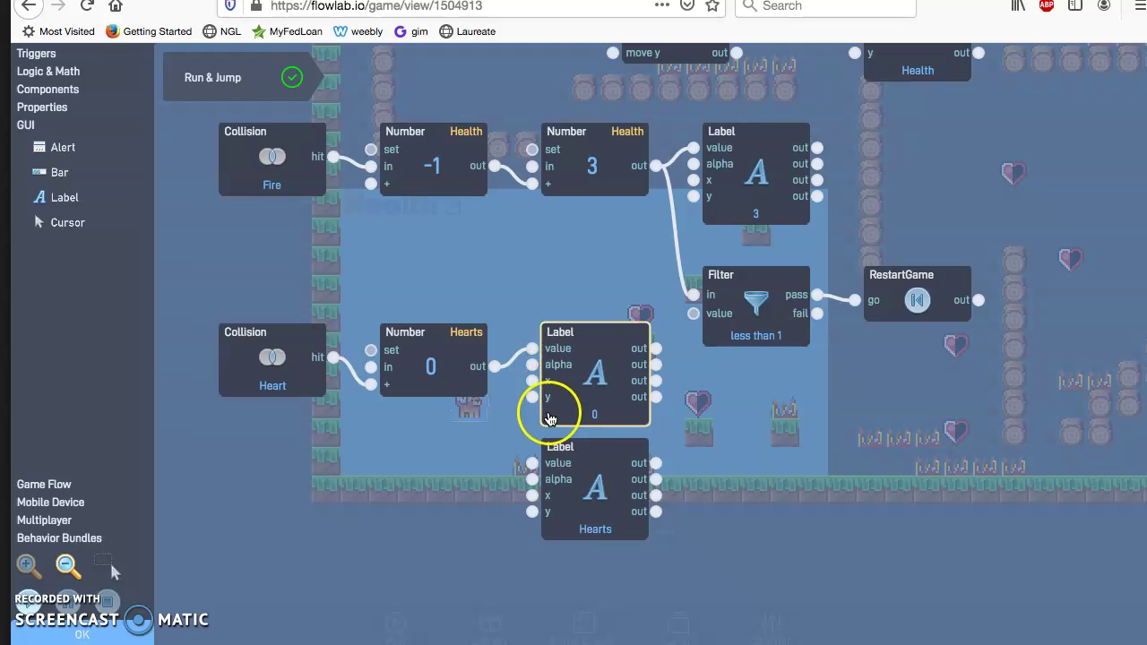
Change the text colour of the 0 Label to dark red.
click(592, 375)
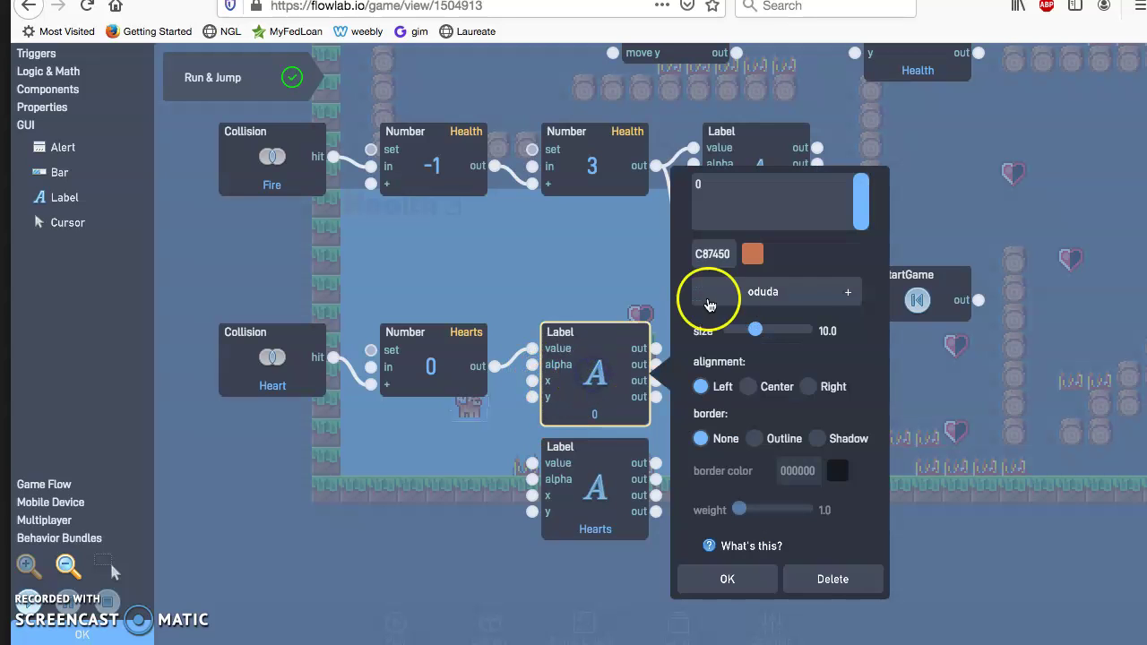
click(751, 257)
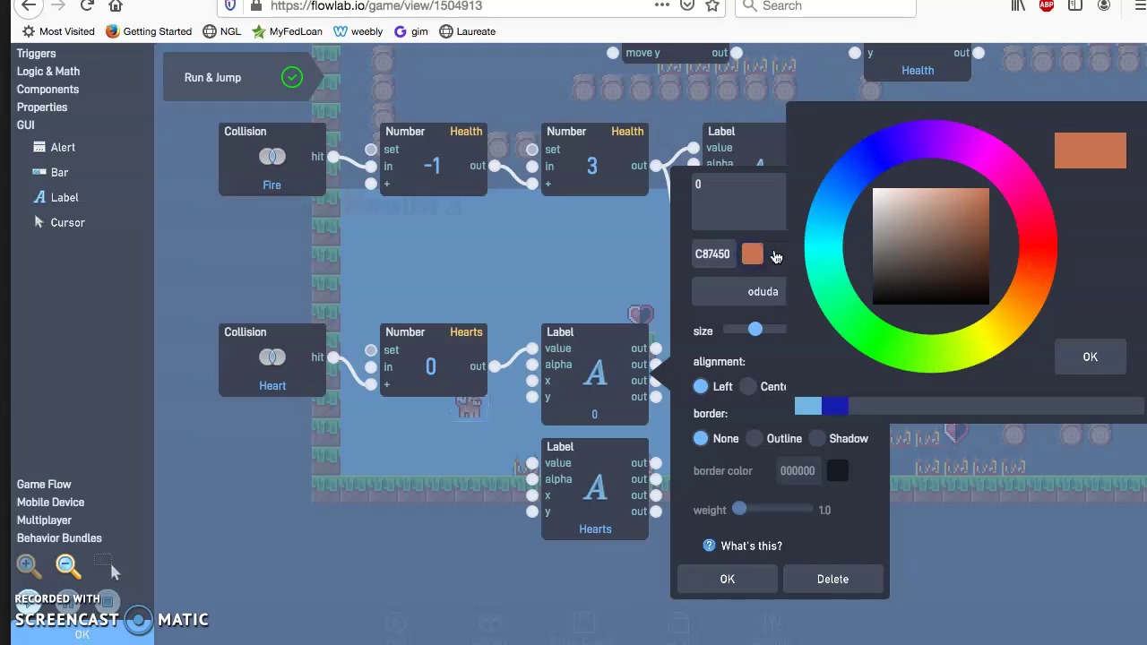
click(1037, 234)
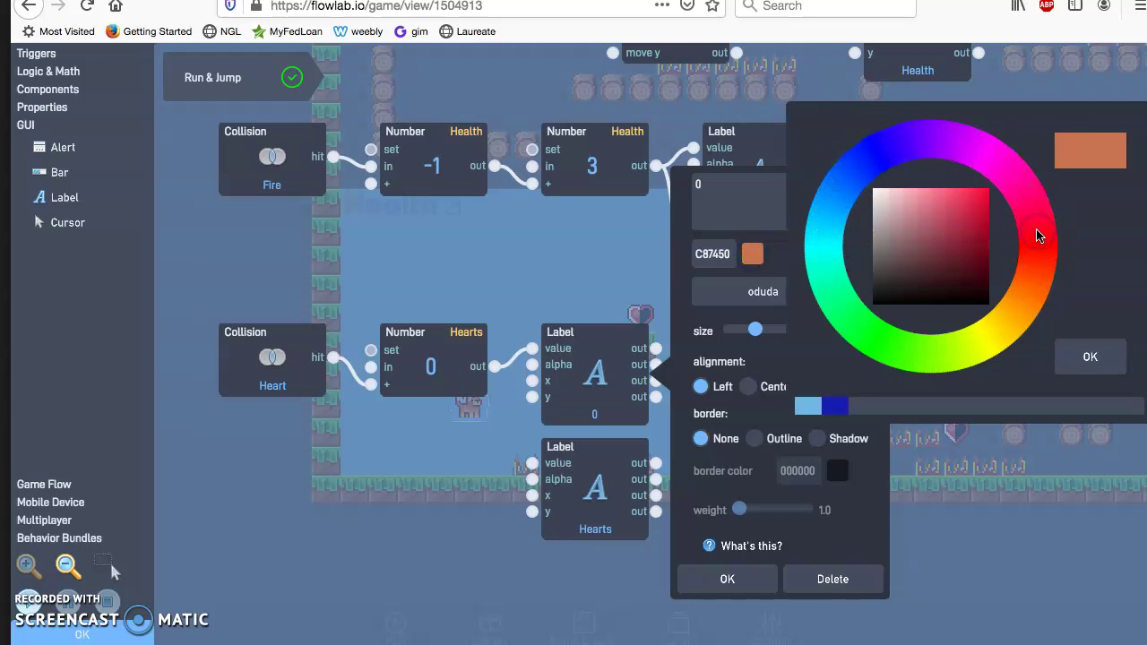
click(1021, 222)
click(977, 236)
click(1102, 159)
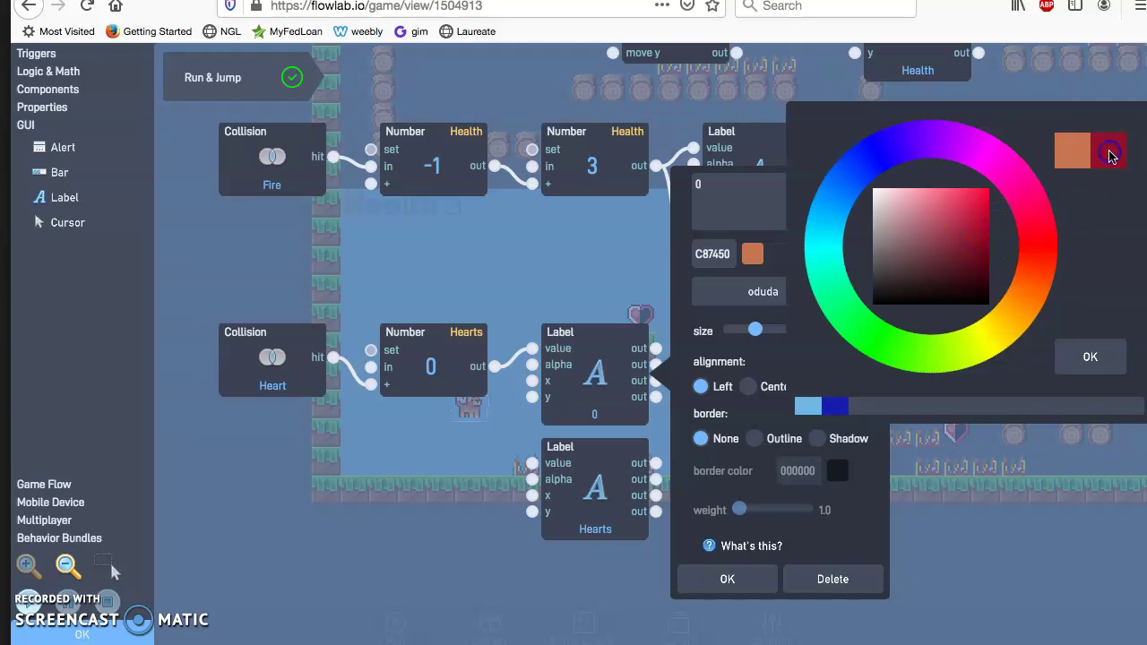
click(1109, 356)
Change the text colour of the Hearts Label to dark red, 8C1125.
click(615, 466)
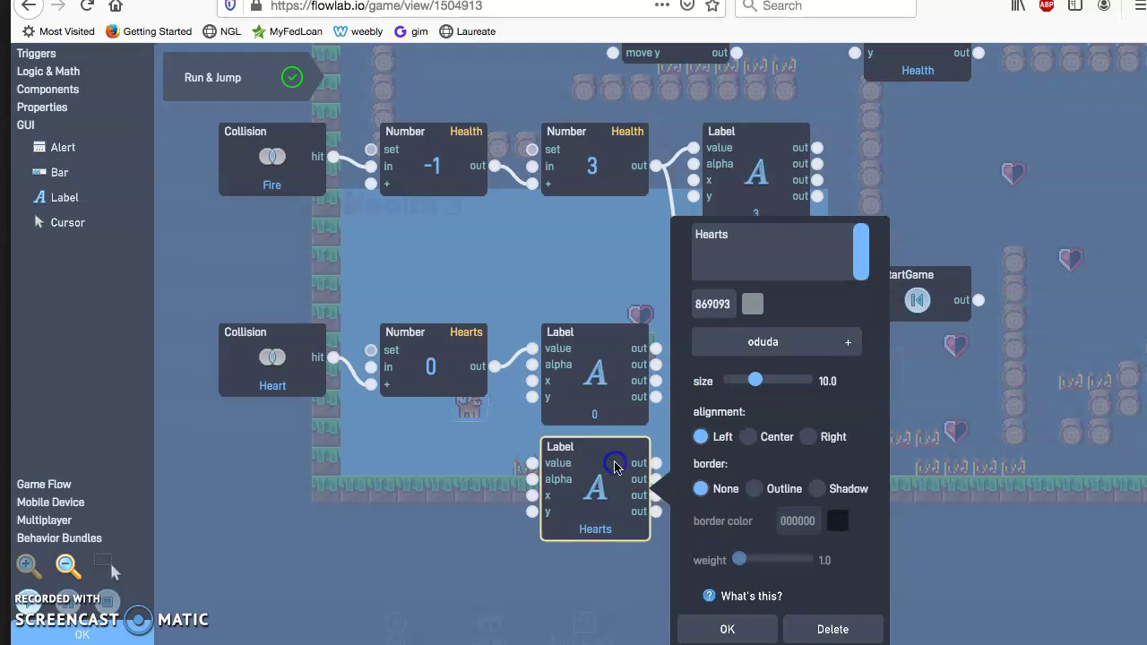
click(752, 306)
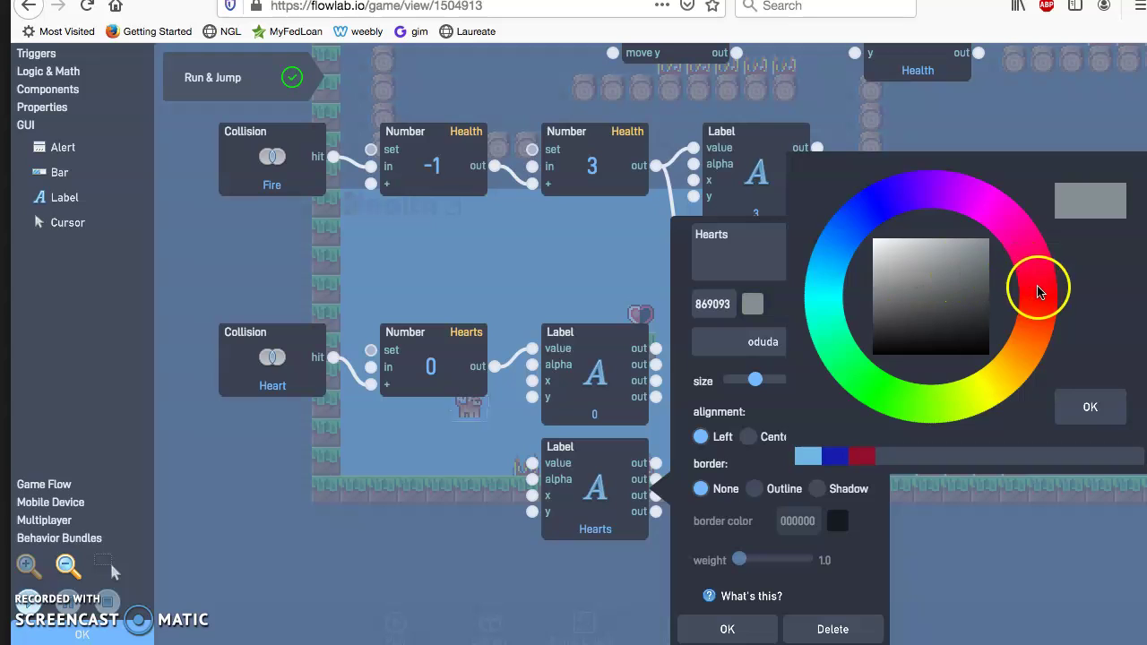
click(1037, 289)
click(974, 289)
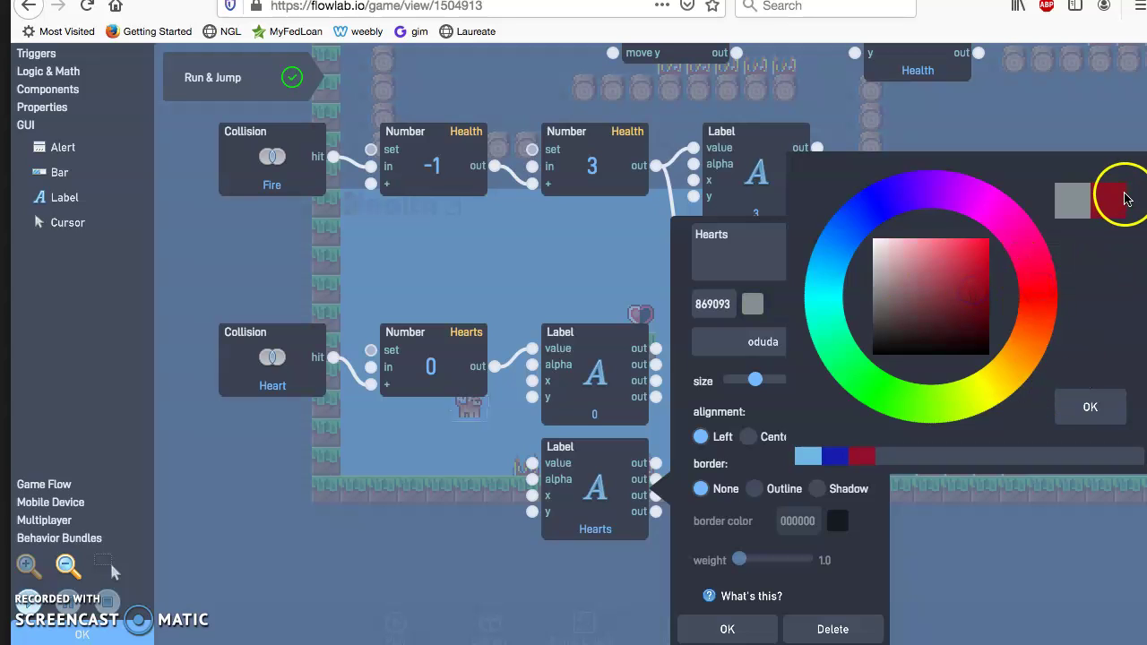
click(1090, 407)
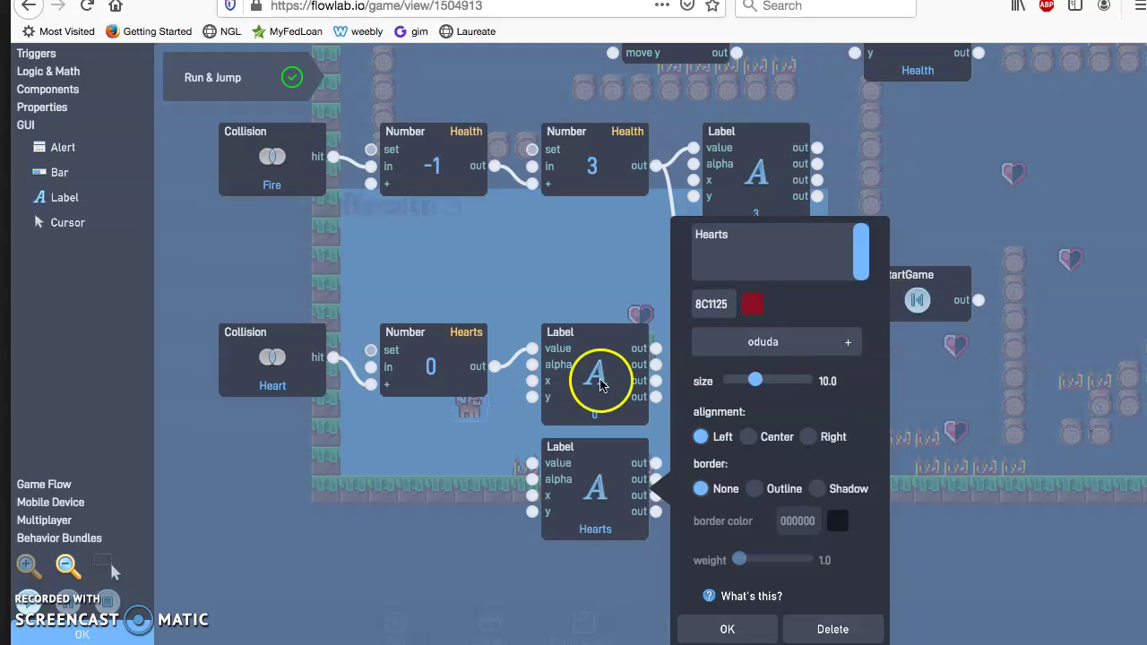
click(731, 629)
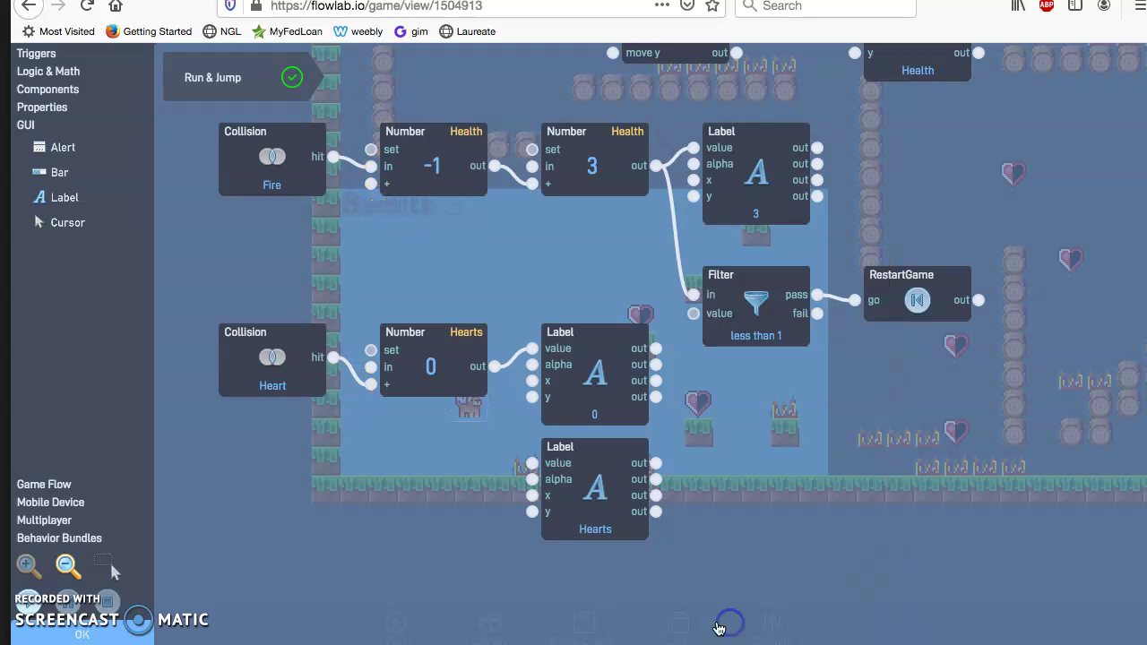
Confirm the cat's behaviors and play the game to test the heart counter.
click(336, 529)
click(295, 529)
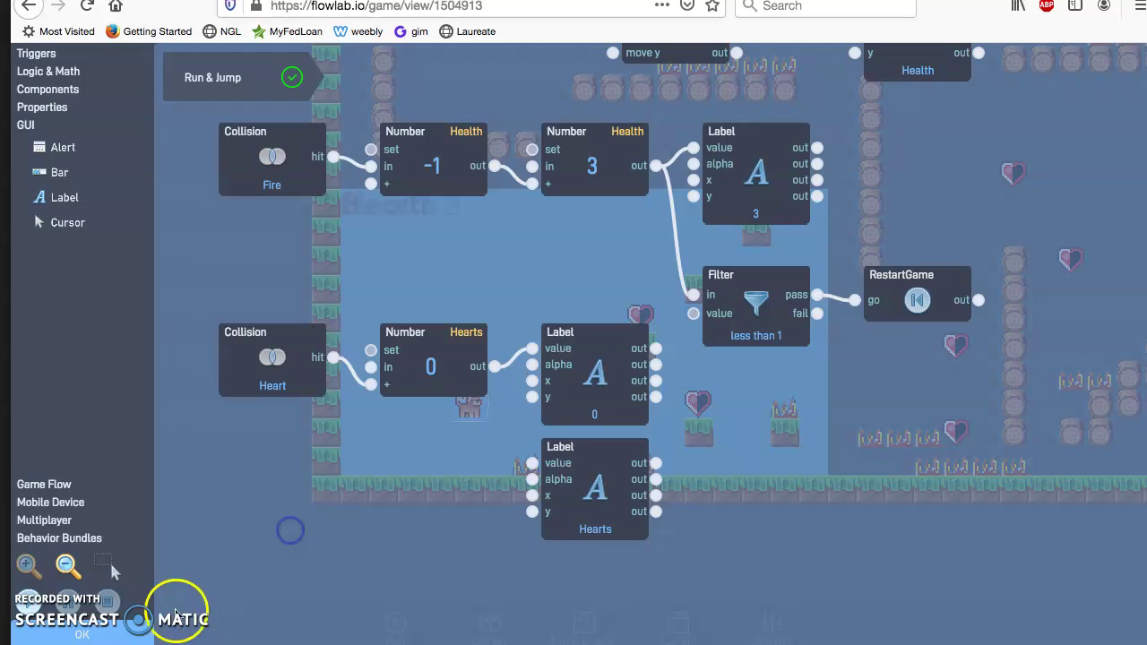
click(125, 629)
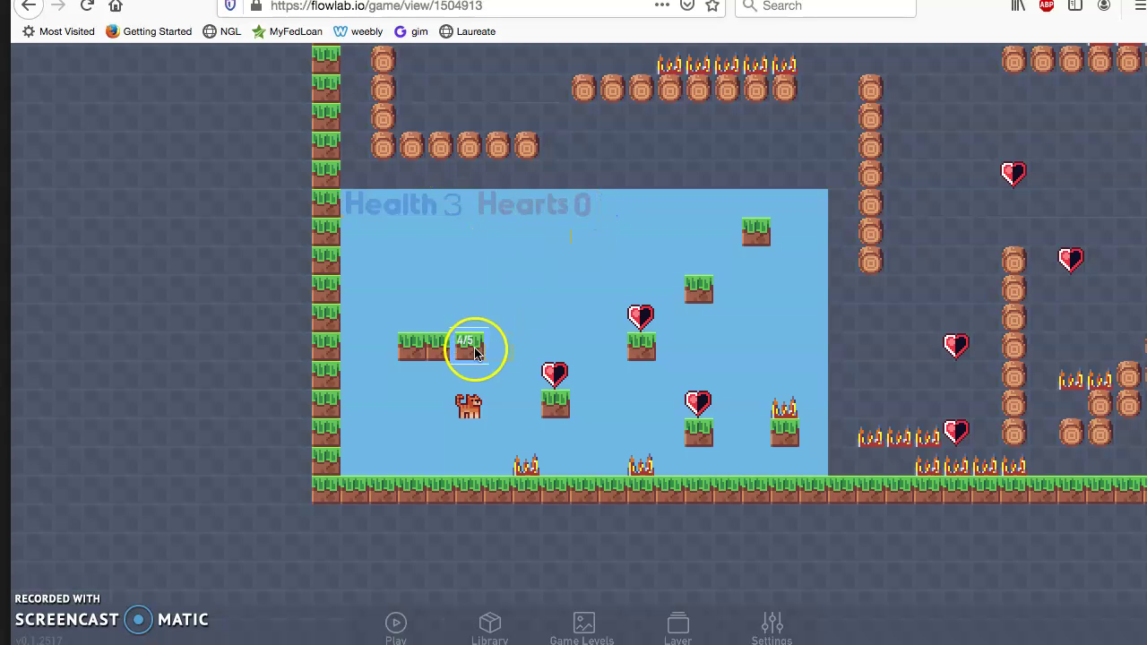
click(396, 624)
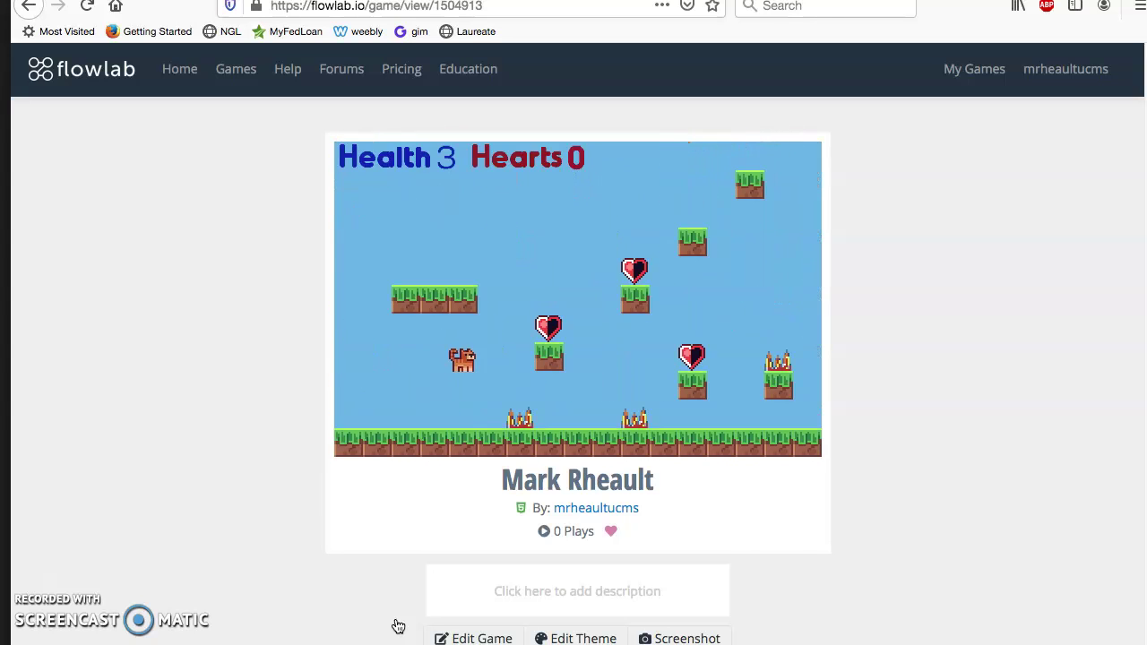
Return from the test play to the game editor and open the cat's behaviors.
click(475, 638)
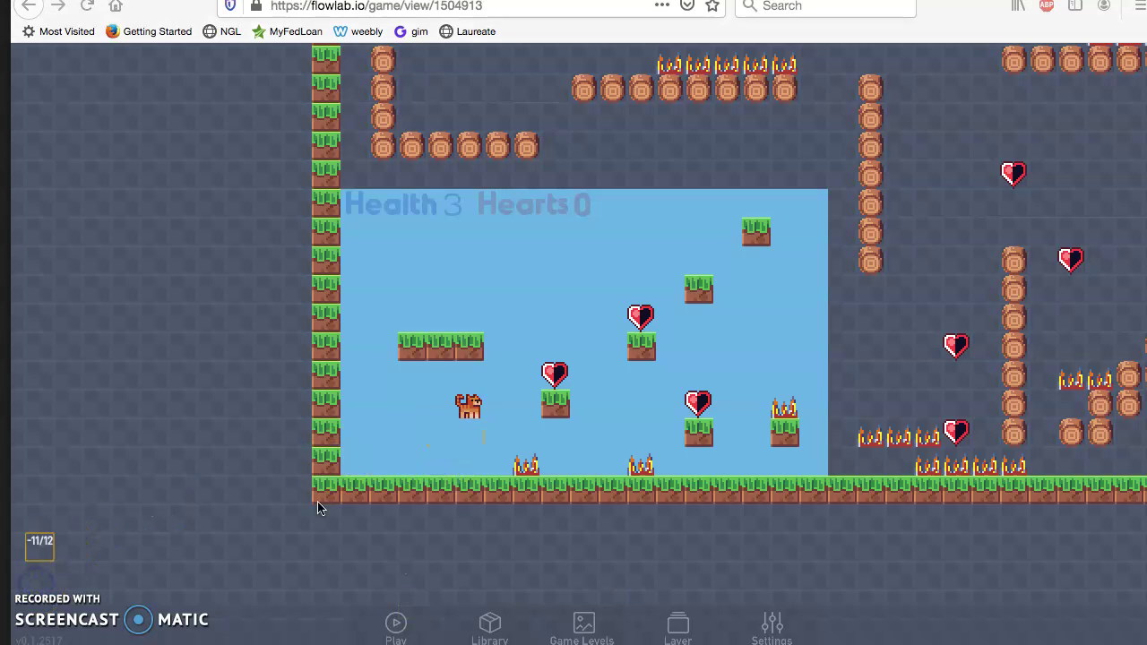
click(467, 410)
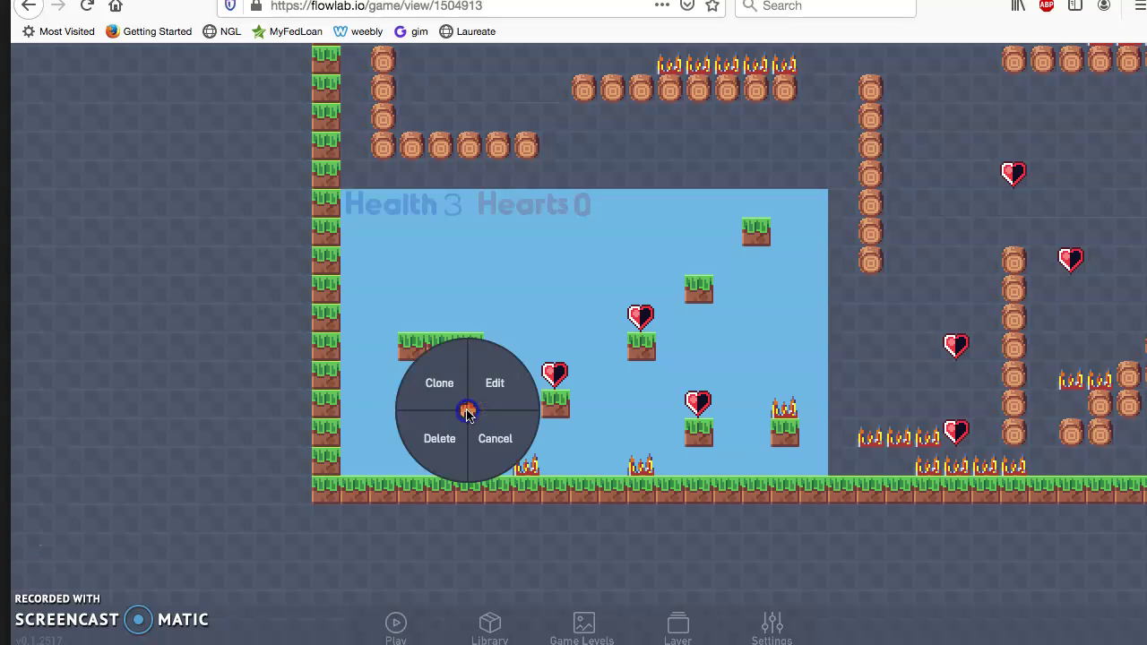
click(497, 395)
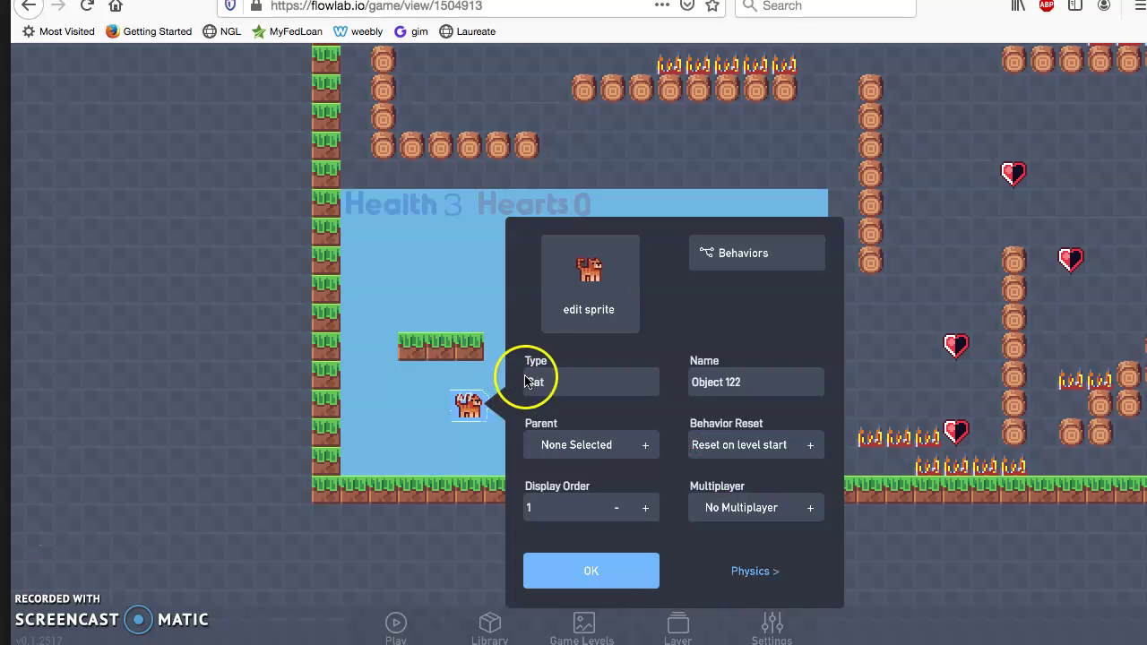
click(730, 272)
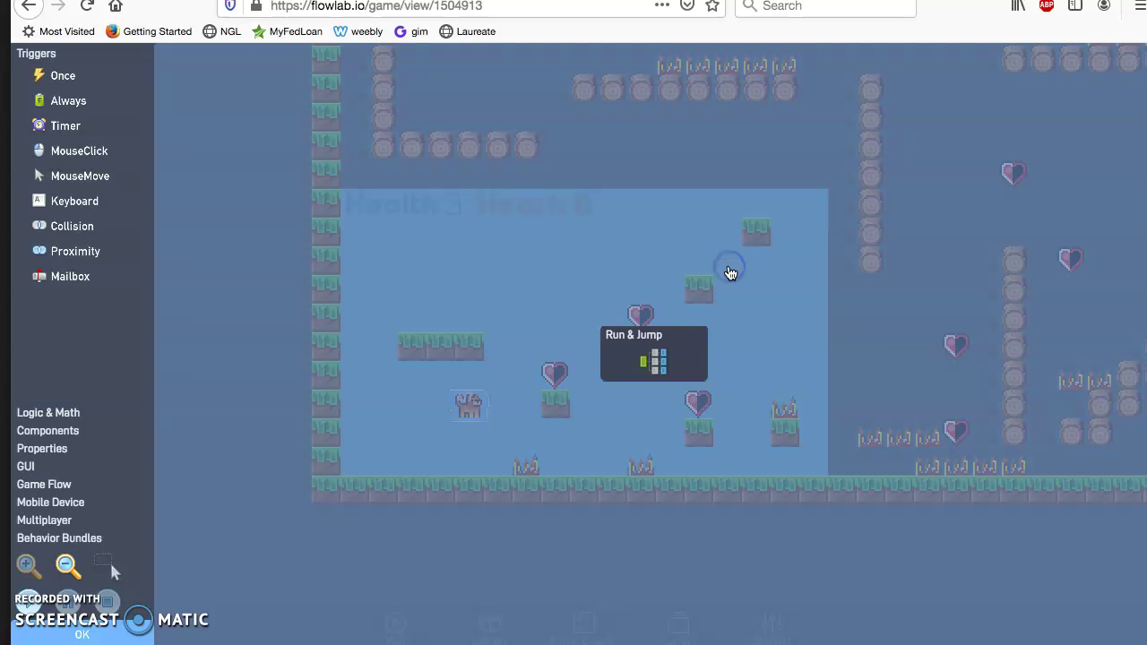
Open the cat's Run & Jump bundle at the Heart Collision and Hearts counter blocks.
double_click(663, 341)
drag(484, 515, 463, 223)
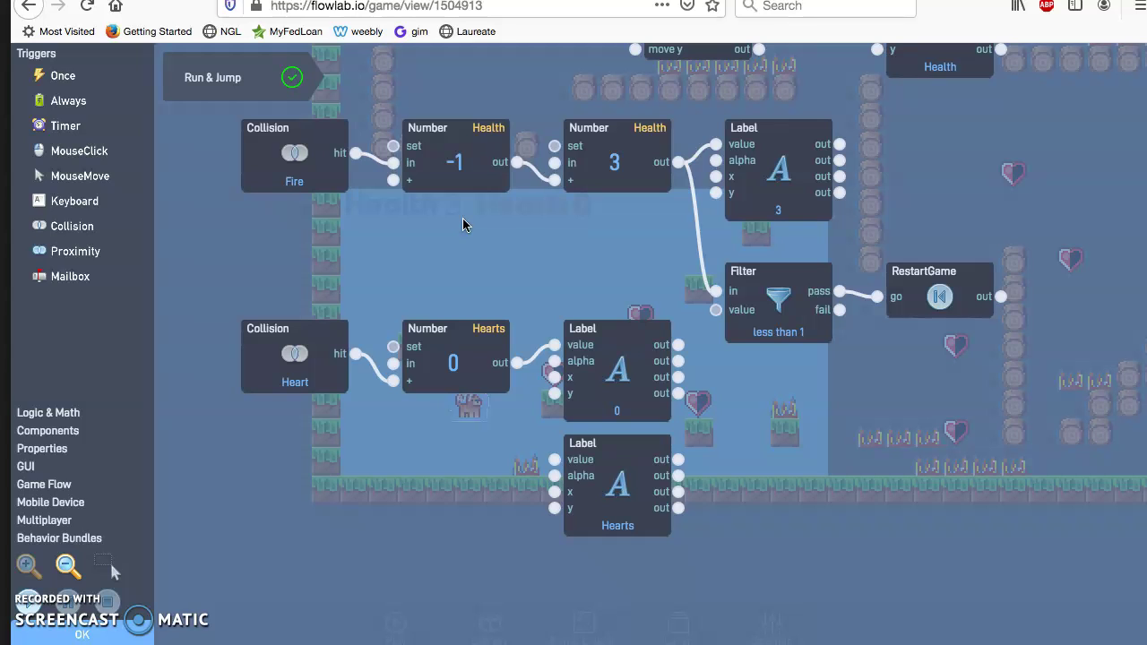
click(333, 352)
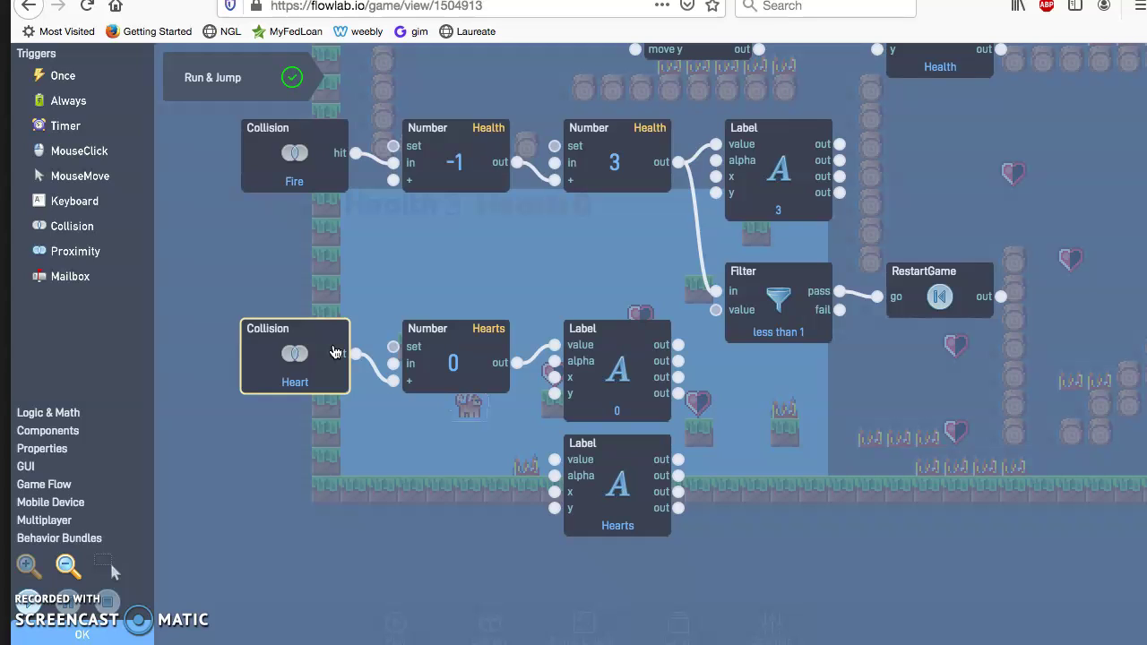
click(164, 214)
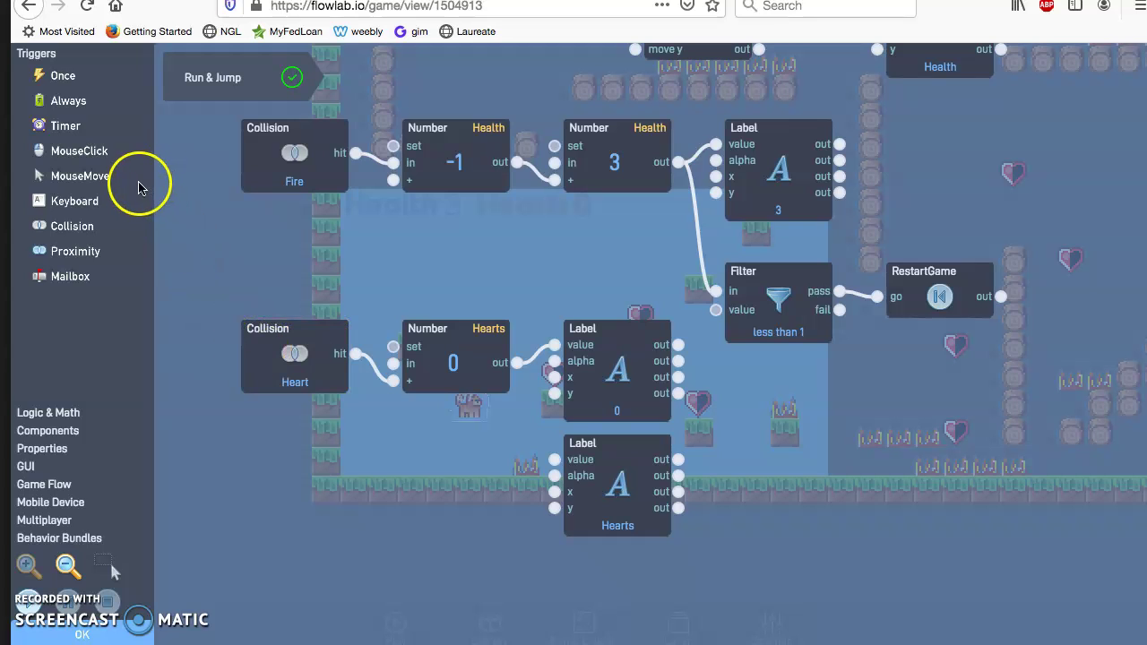
Add a SoundEffect block below the Hearts Number and connect the Heart Collision's hit output to its play input.
click(46, 431)
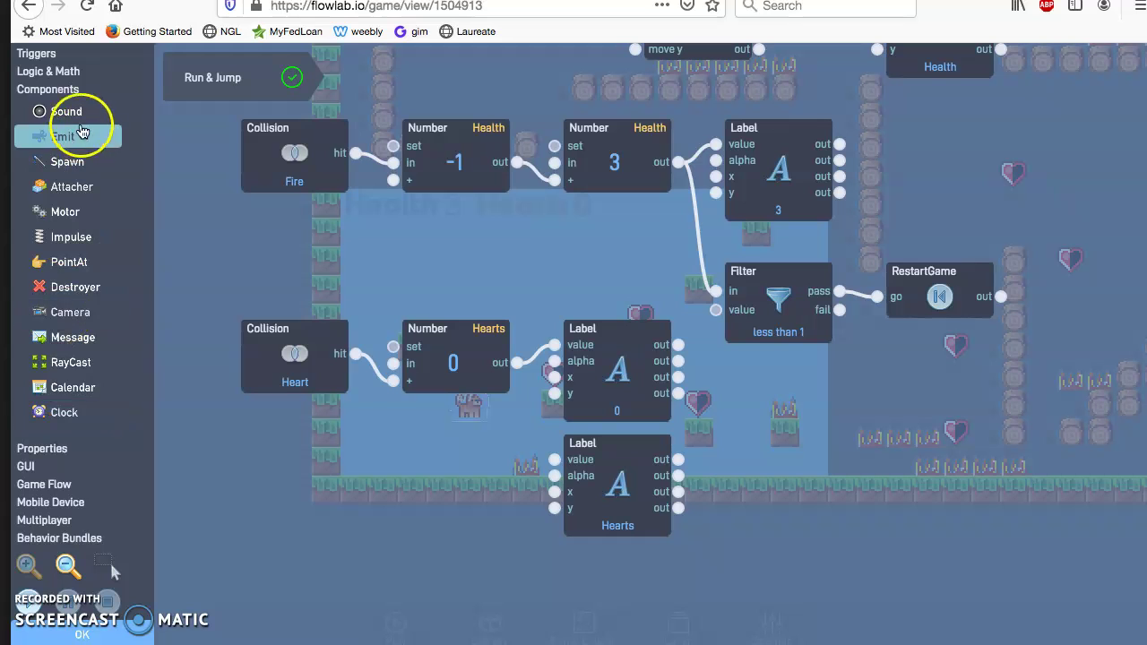
drag(76, 119, 440, 460)
click(359, 359)
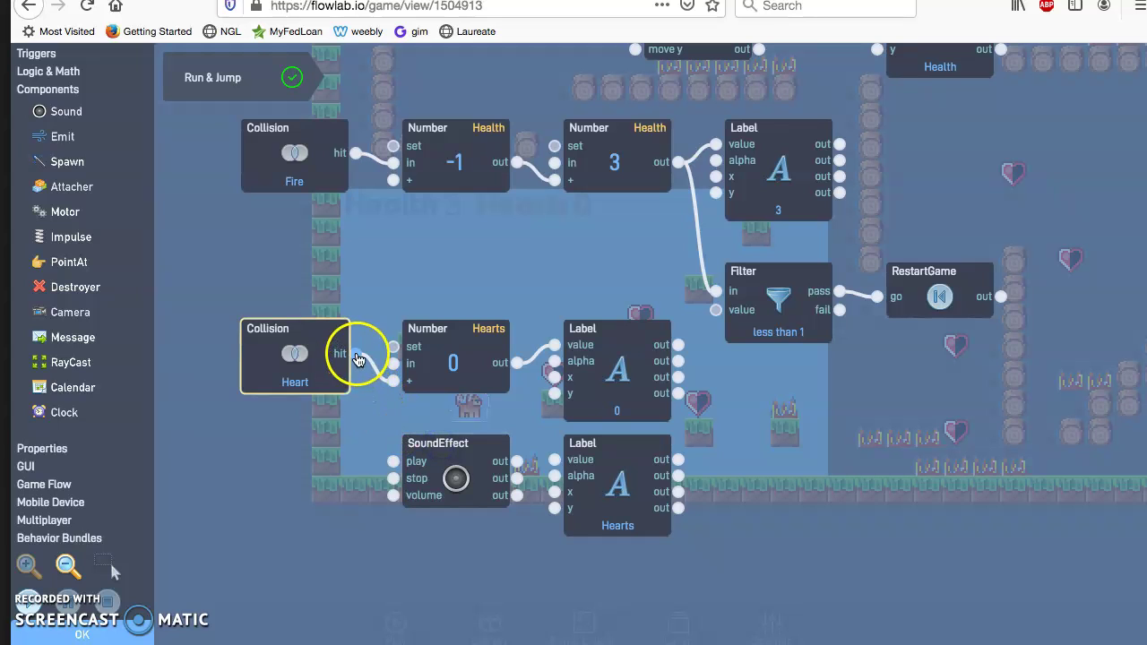
drag(358, 358, 390, 467)
Browse the sound library for the heart SoundEffect to the 8-bit interaction effects.
click(467, 460)
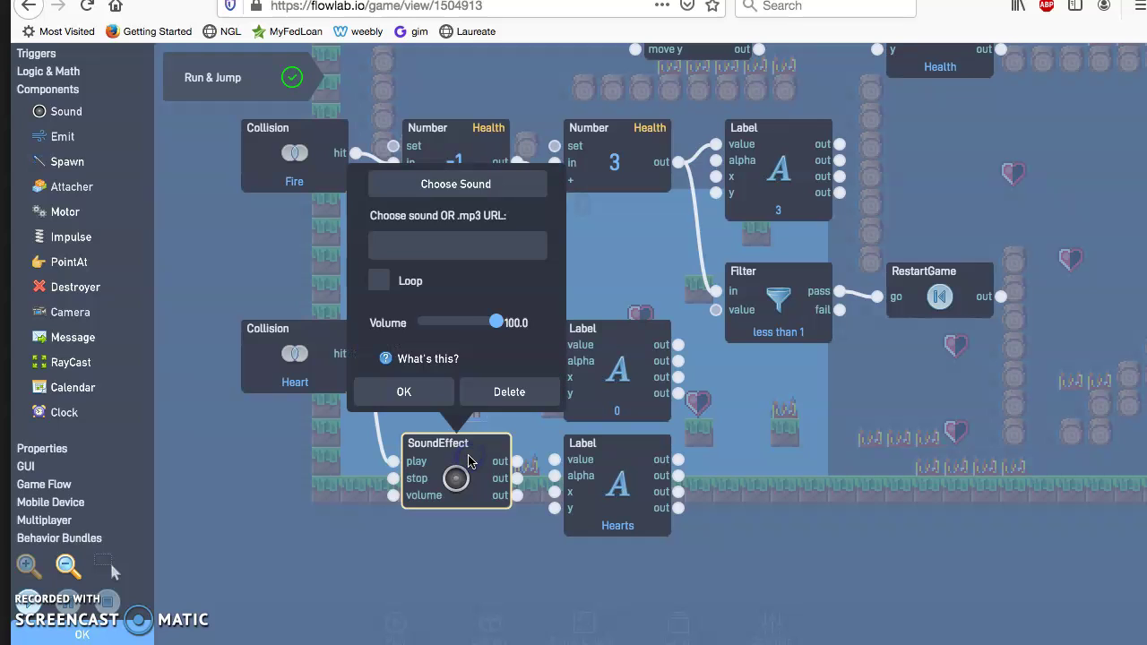
click(489, 185)
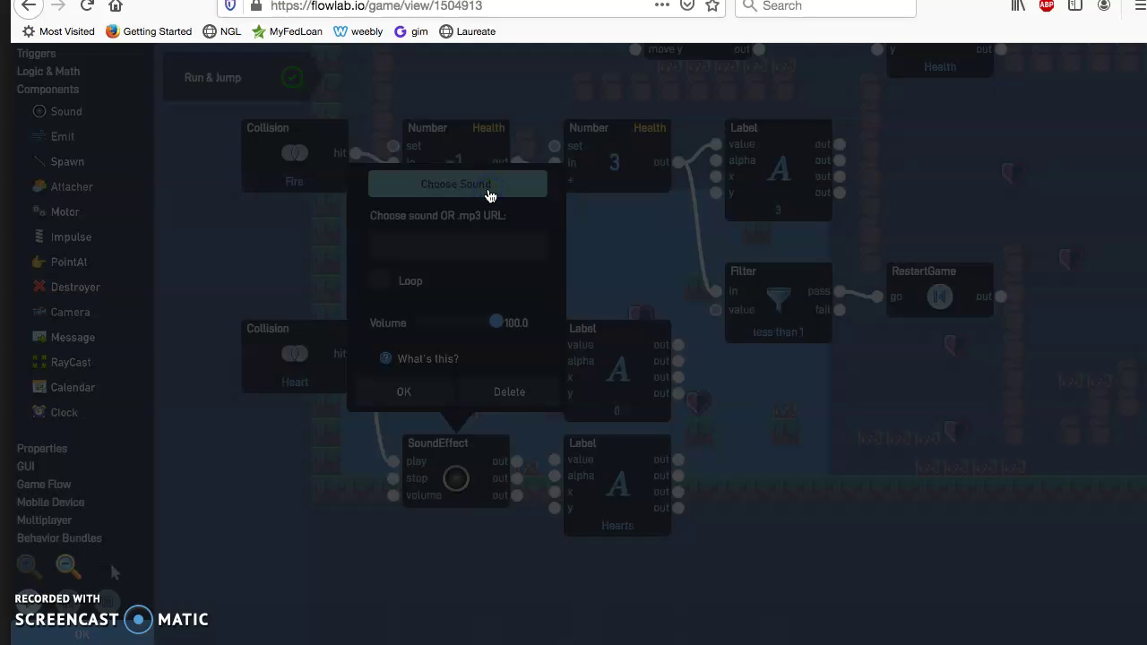
click(470, 192)
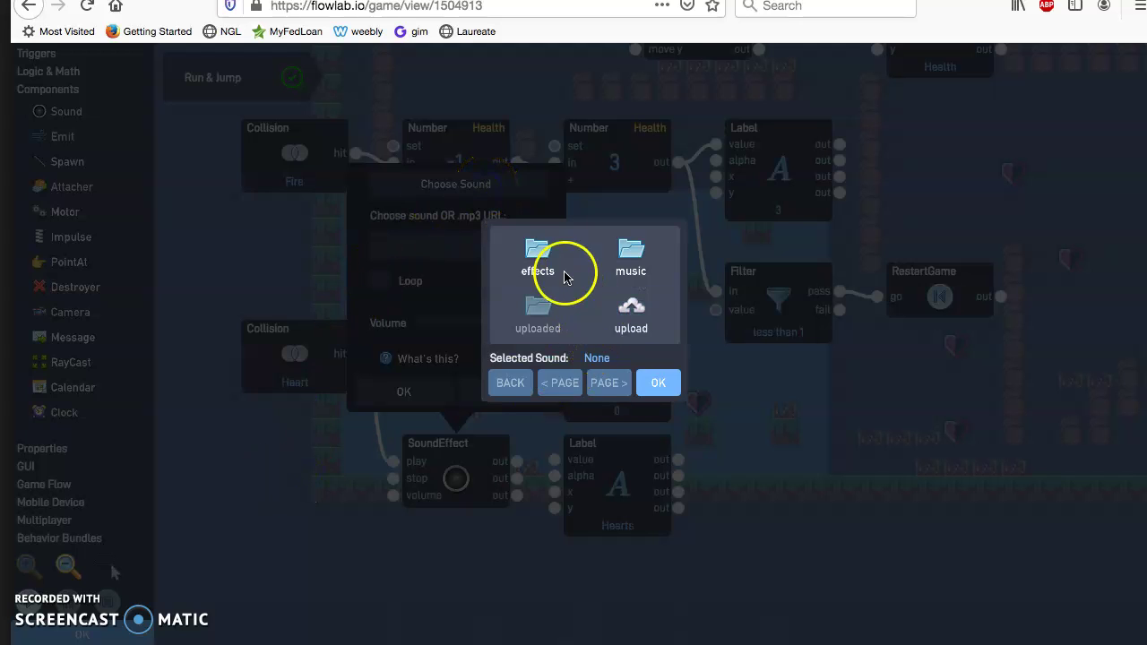
click(540, 258)
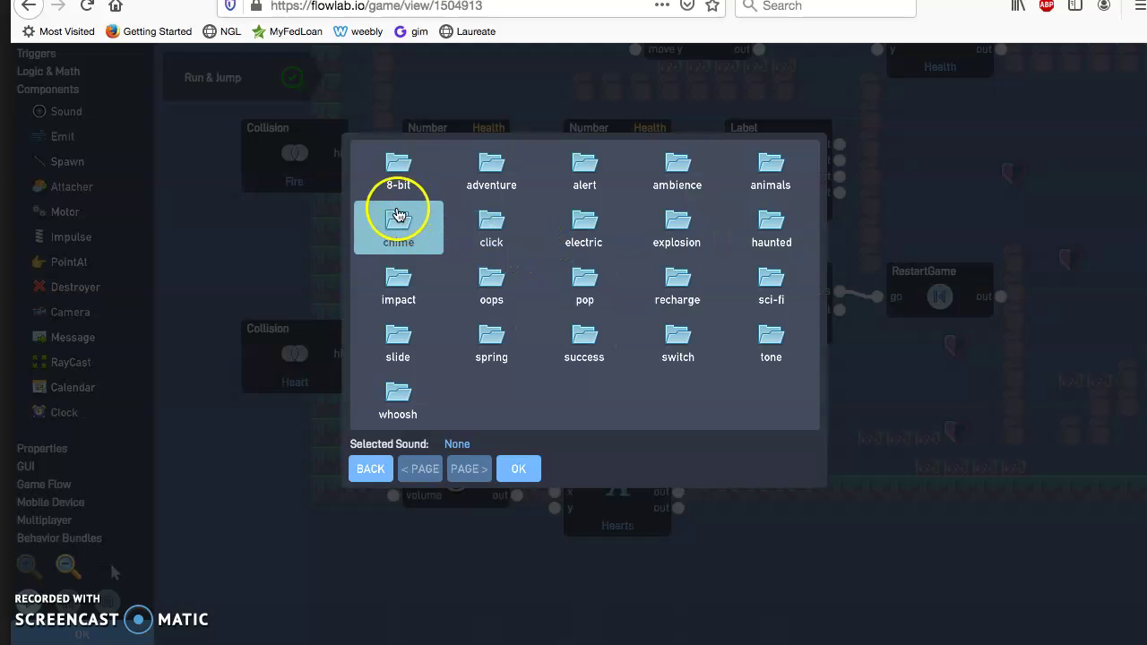
click(403, 159)
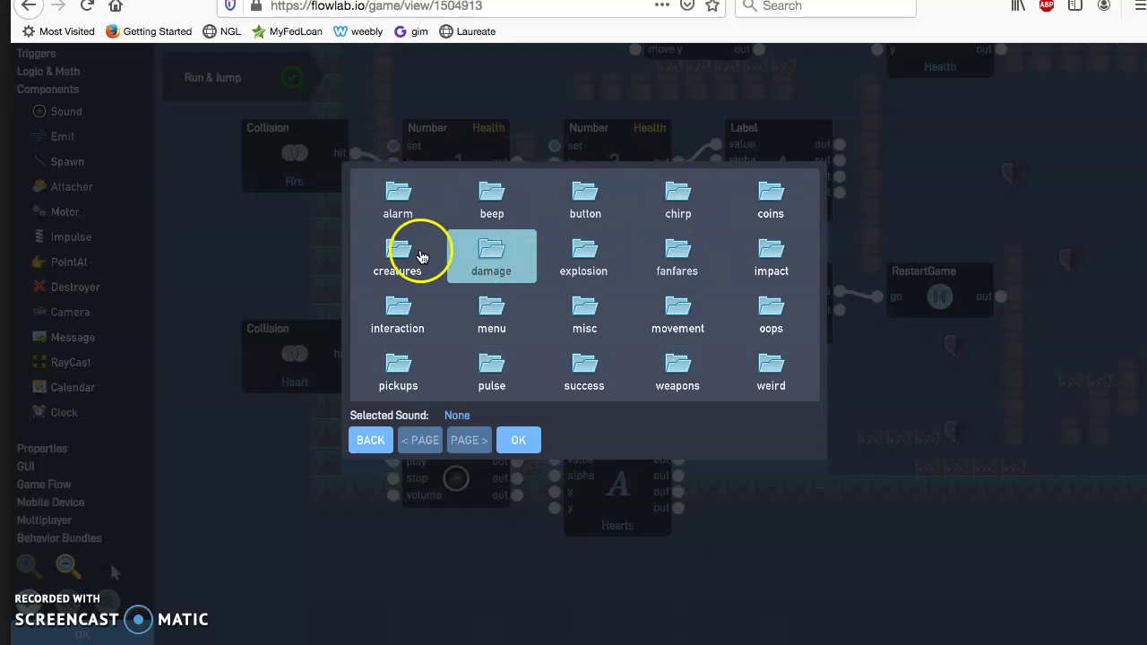
click(401, 314)
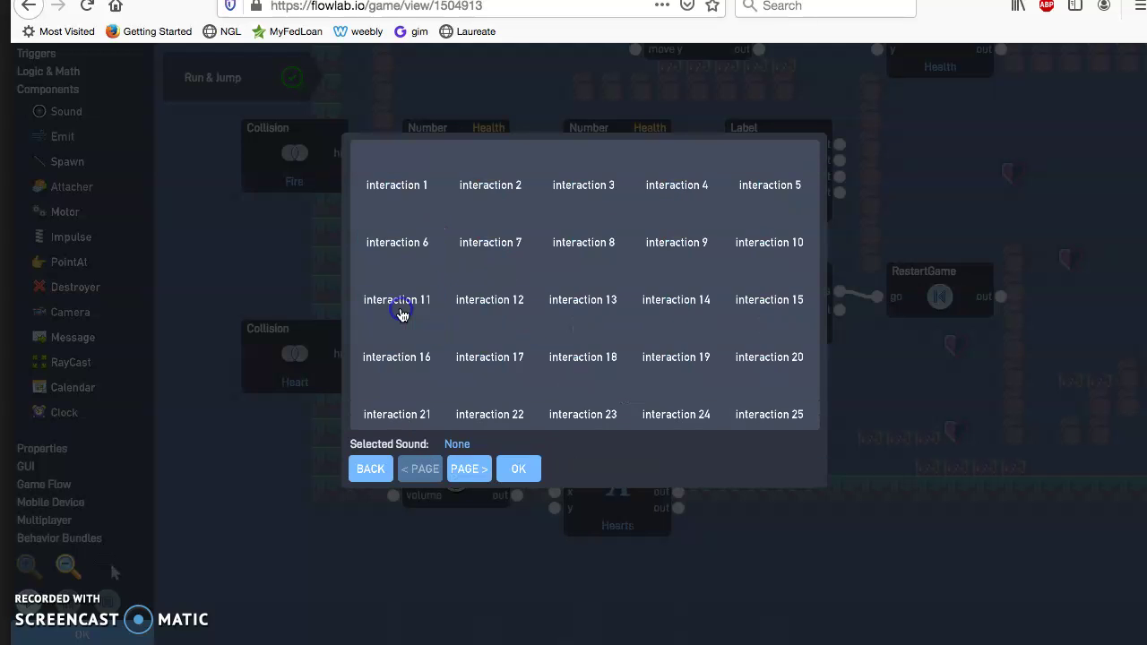
Audition several interaction sounds and assign interaction 18 to the heart SoundEffect.
click(492, 220)
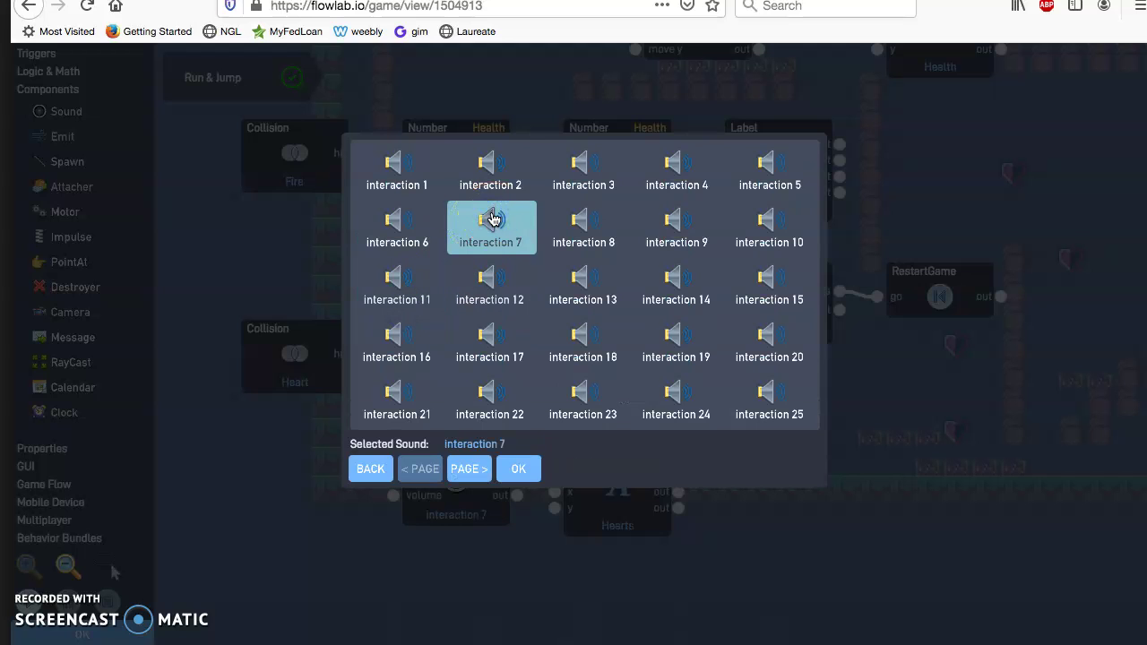
click(586, 231)
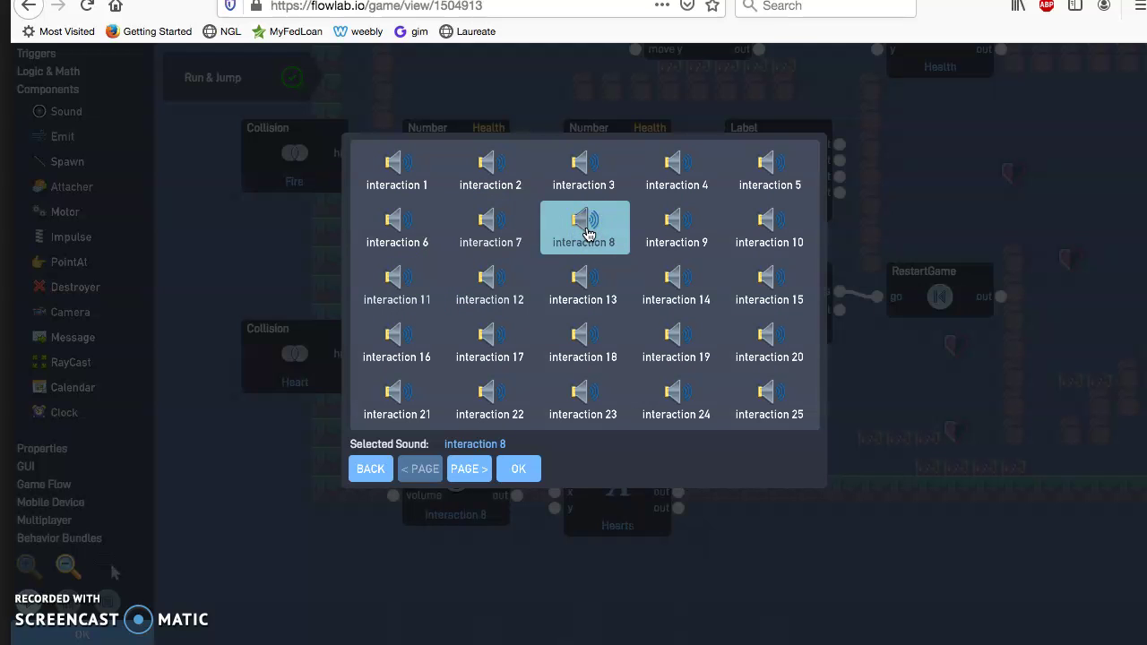
click(685, 276)
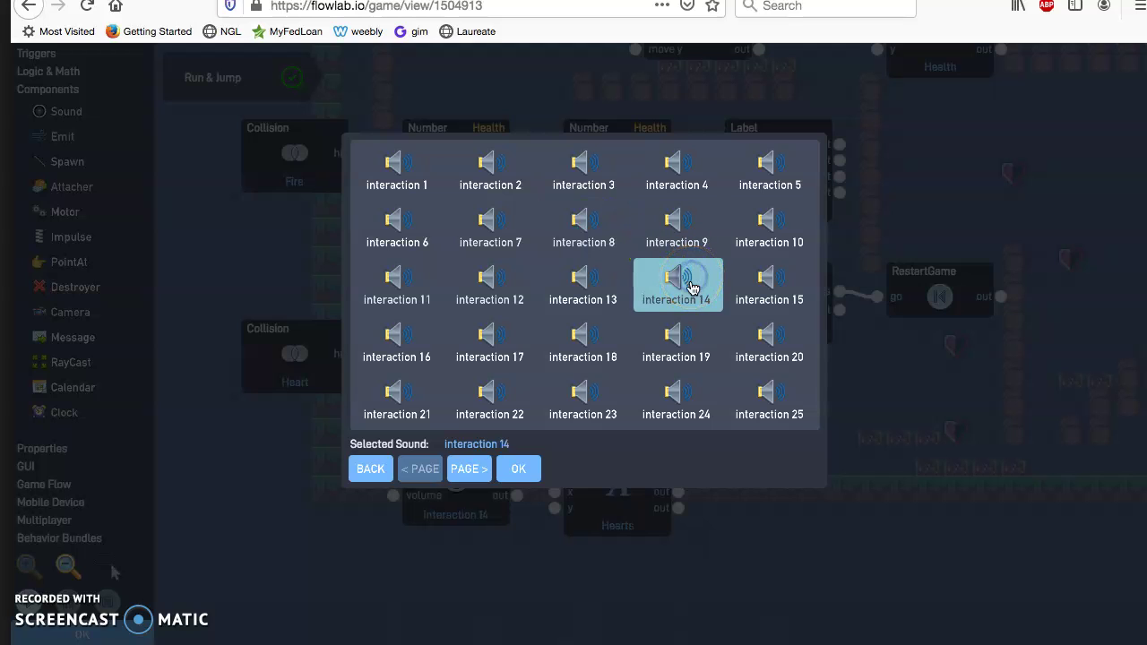
click(687, 332)
click(586, 339)
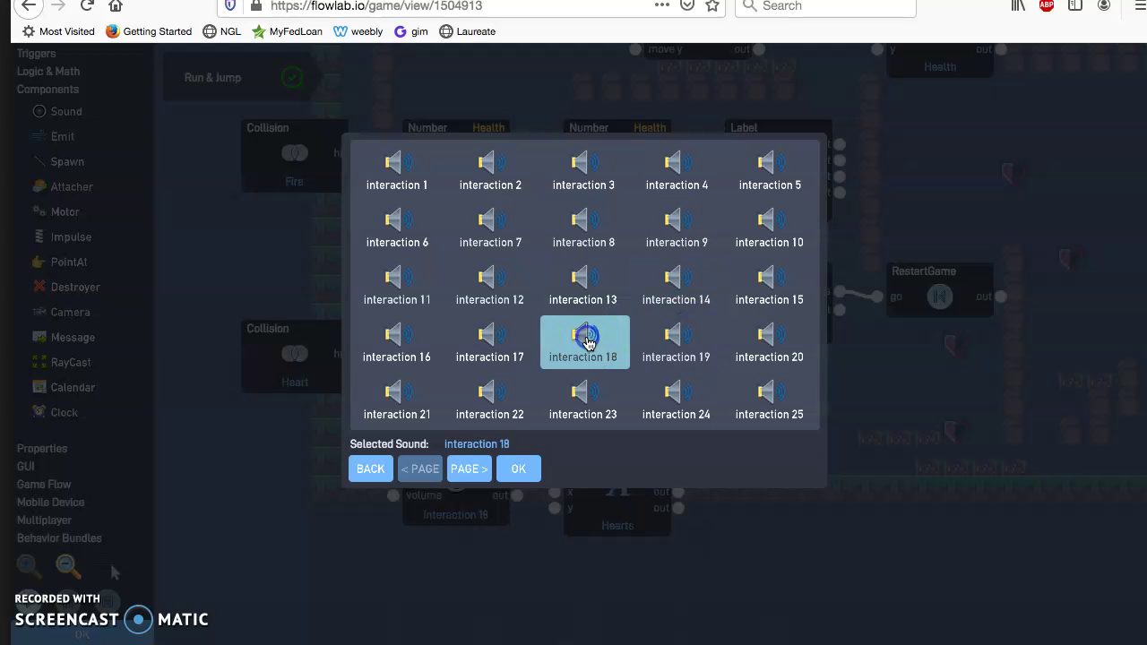
click(579, 391)
click(575, 350)
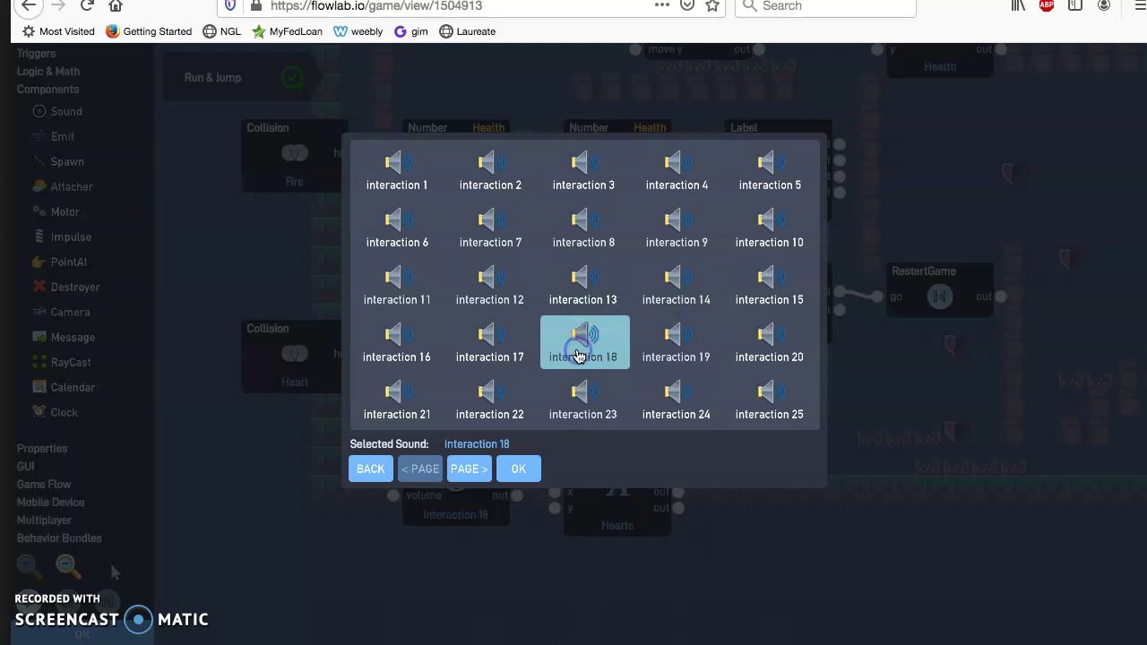
click(520, 465)
click(592, 340)
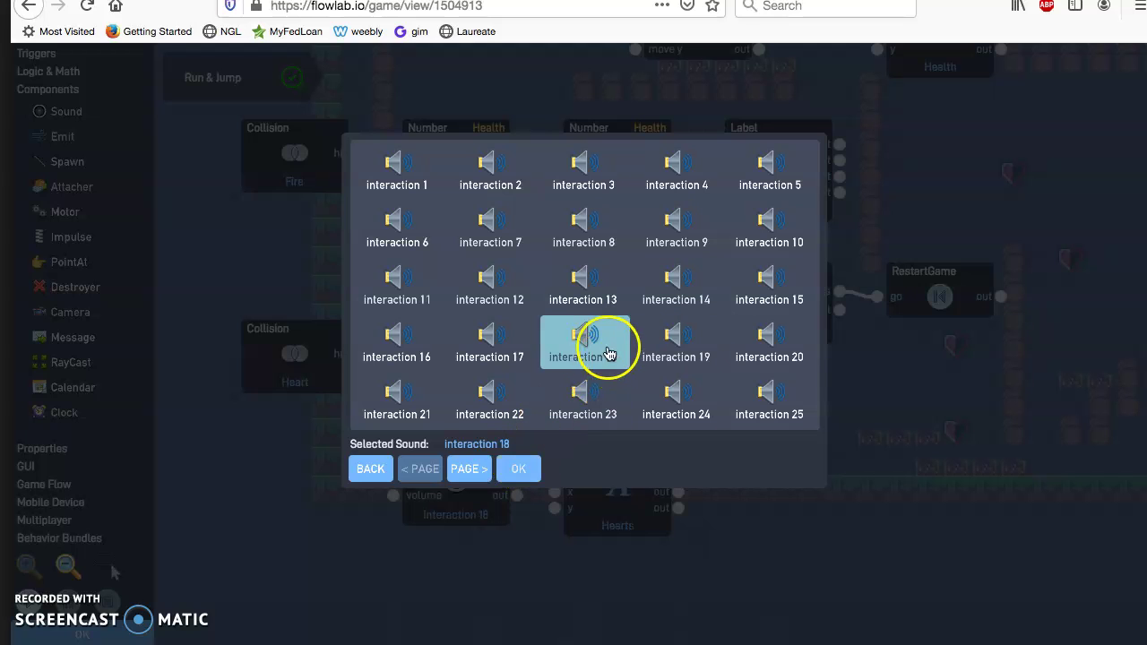
click(520, 469)
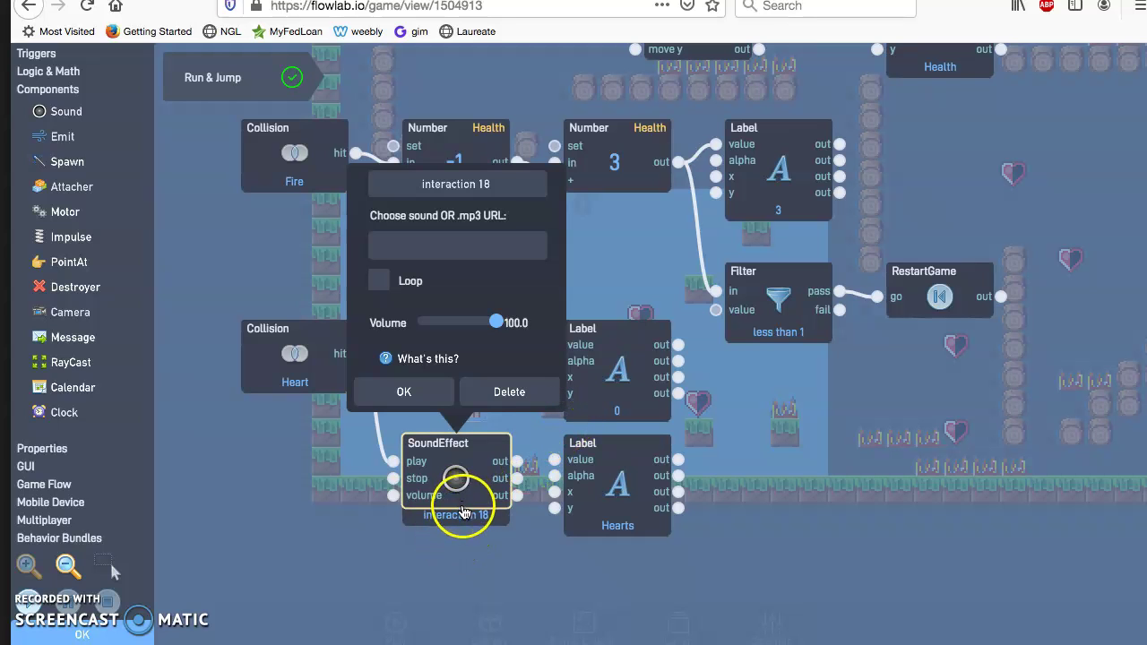
click(418, 395)
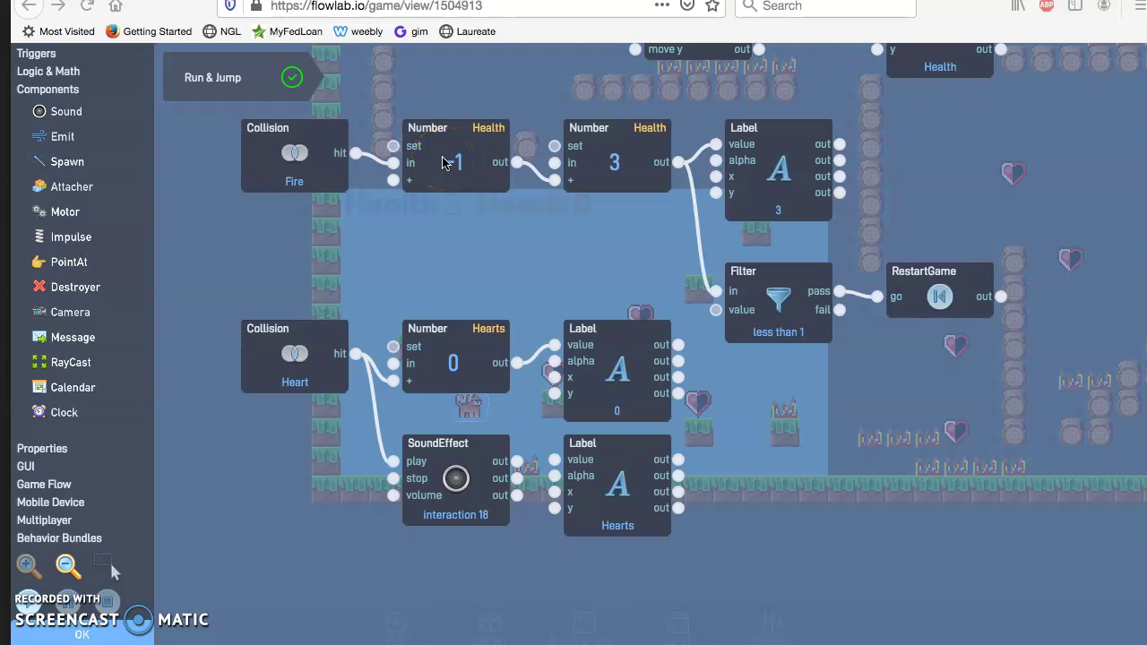
Add a SoundEffect block below the -1 Health Number and connect the Fire Collision's hit output to its play input.
click(65, 111)
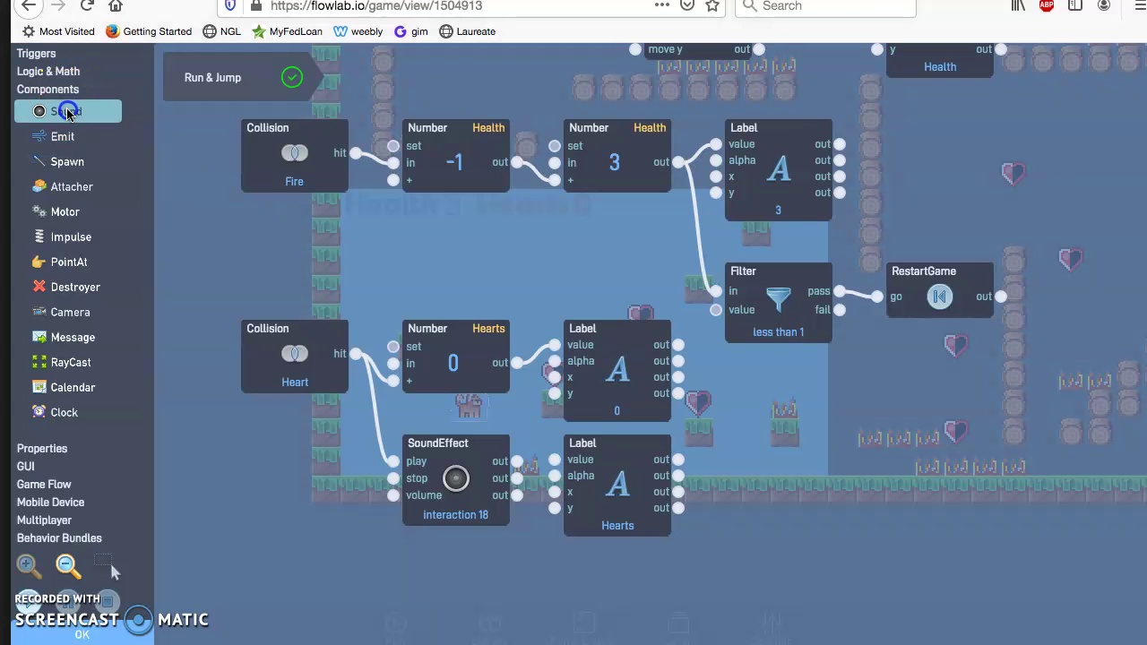
drag(613, 349, 455, 238)
drag(356, 154, 393, 231)
Assign the explosion 3 effect to the SoundEffect block triggered by the Fire Collision.
click(473, 231)
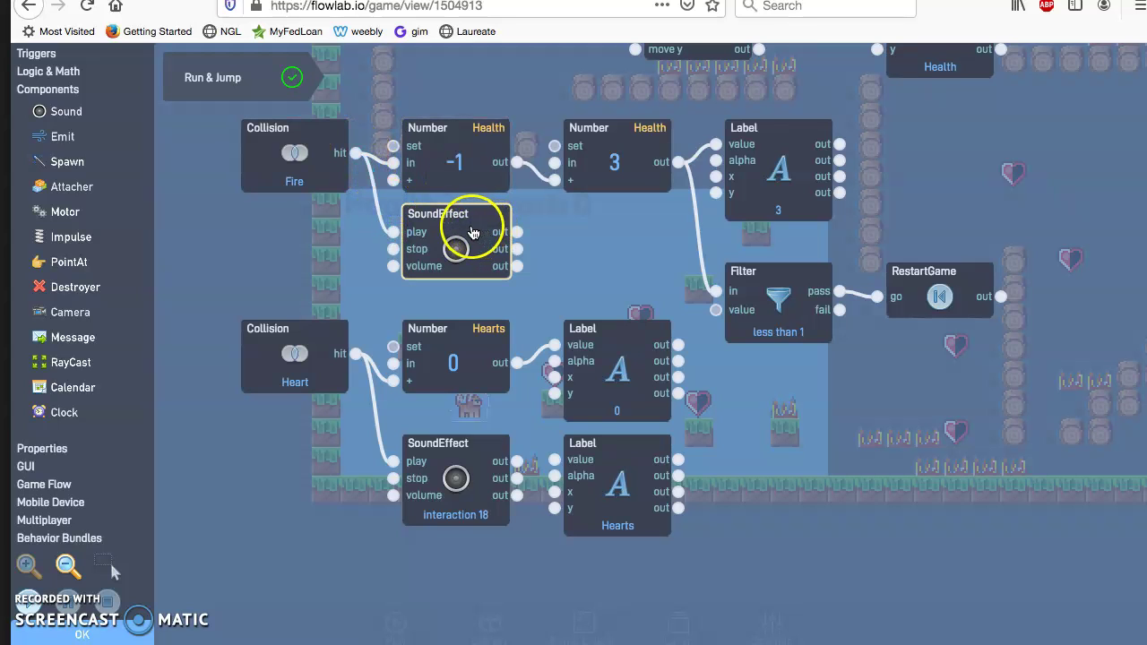
click(617, 147)
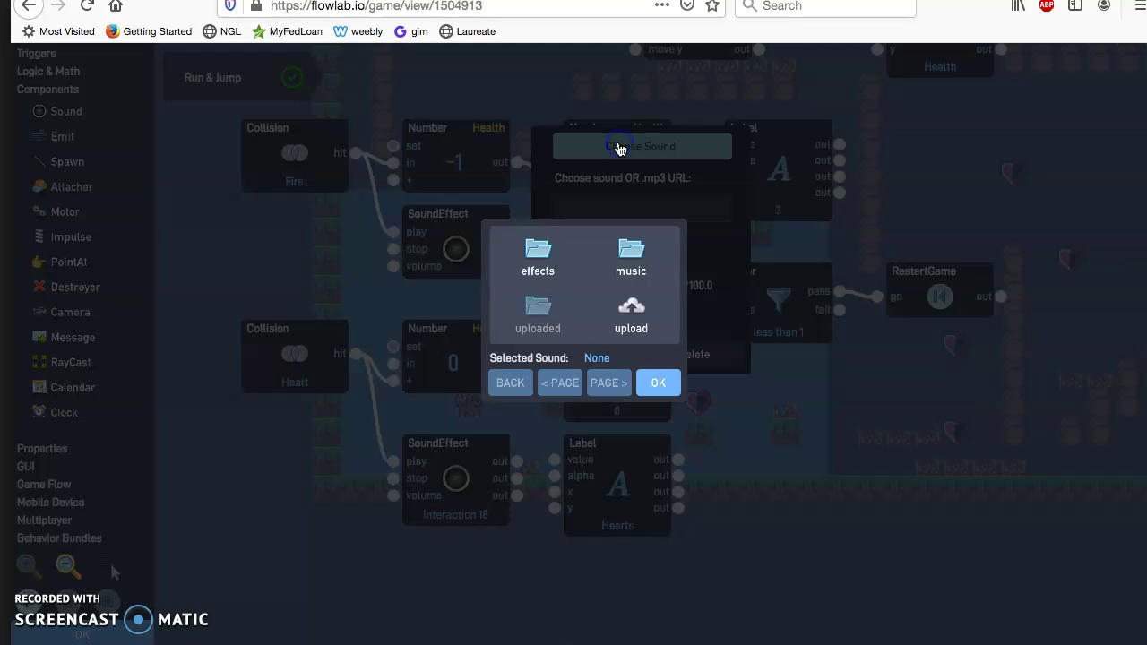
click(536, 258)
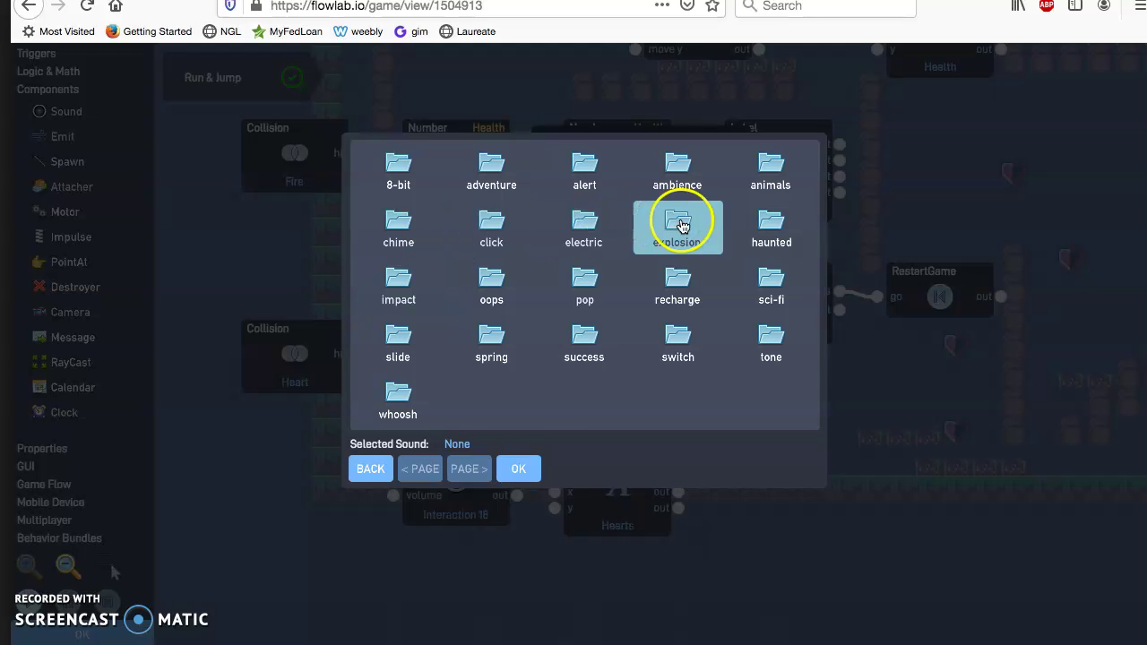
click(680, 226)
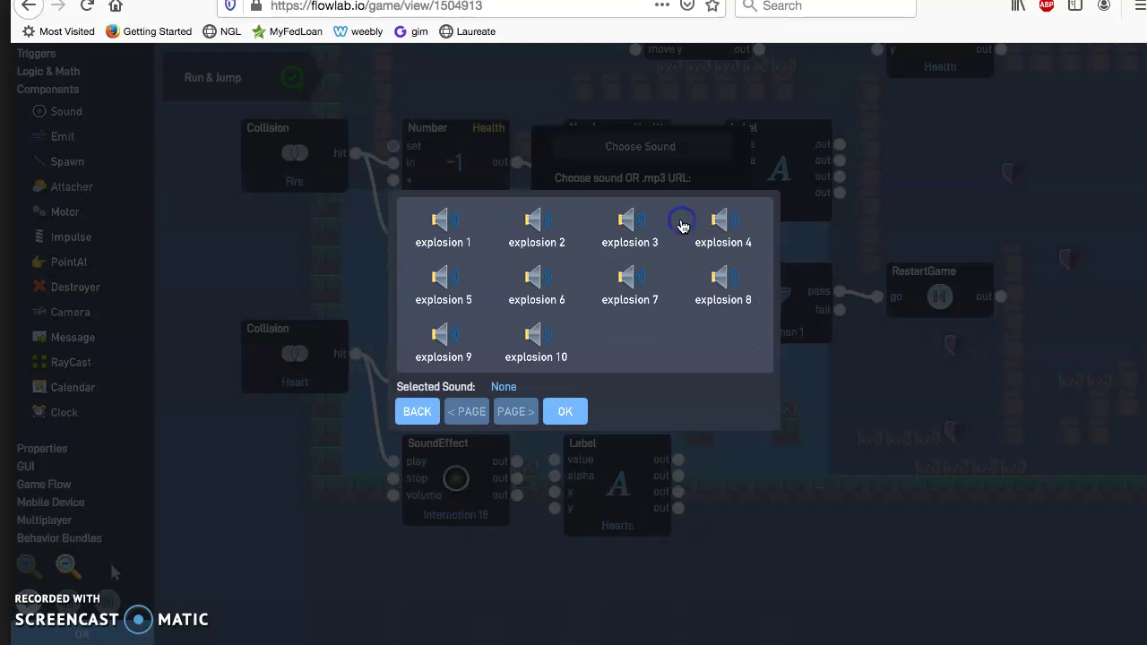
click(634, 237)
click(634, 238)
click(564, 412)
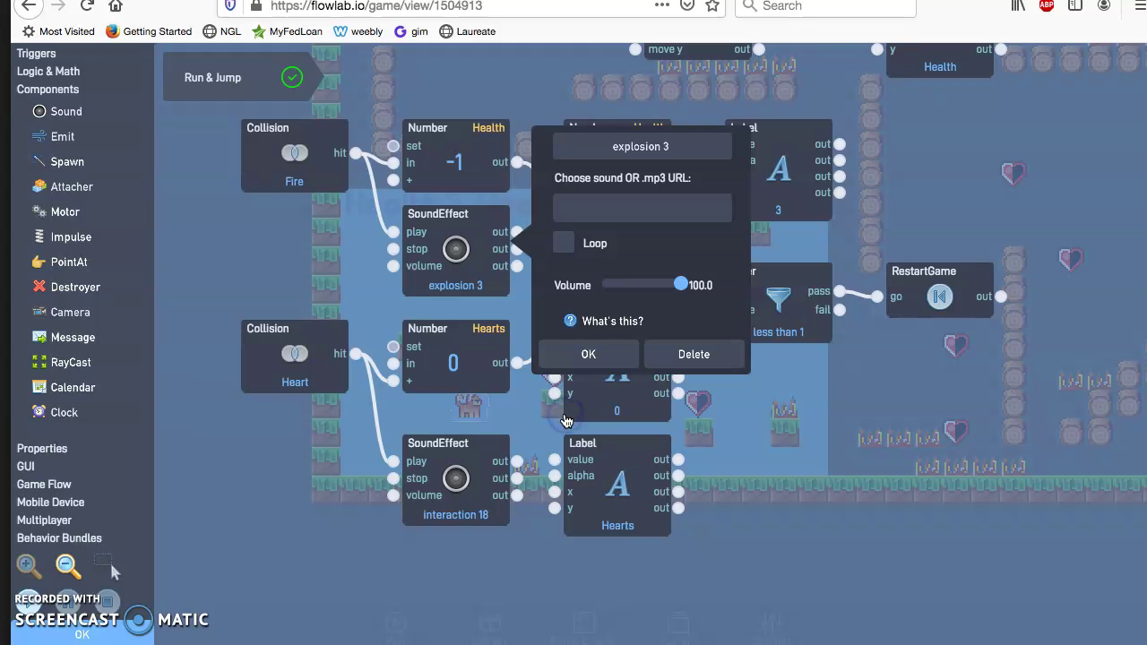
click(610, 366)
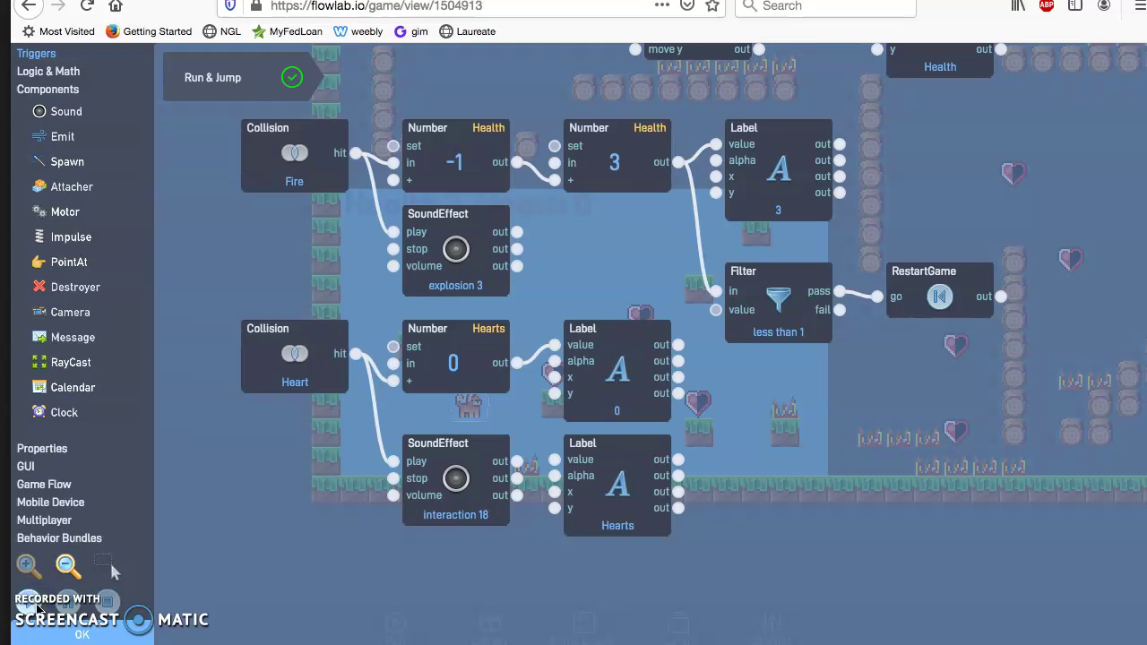
Add a third SoundEffect block in the empty area to the right of the Hearts Label.
click(66, 111)
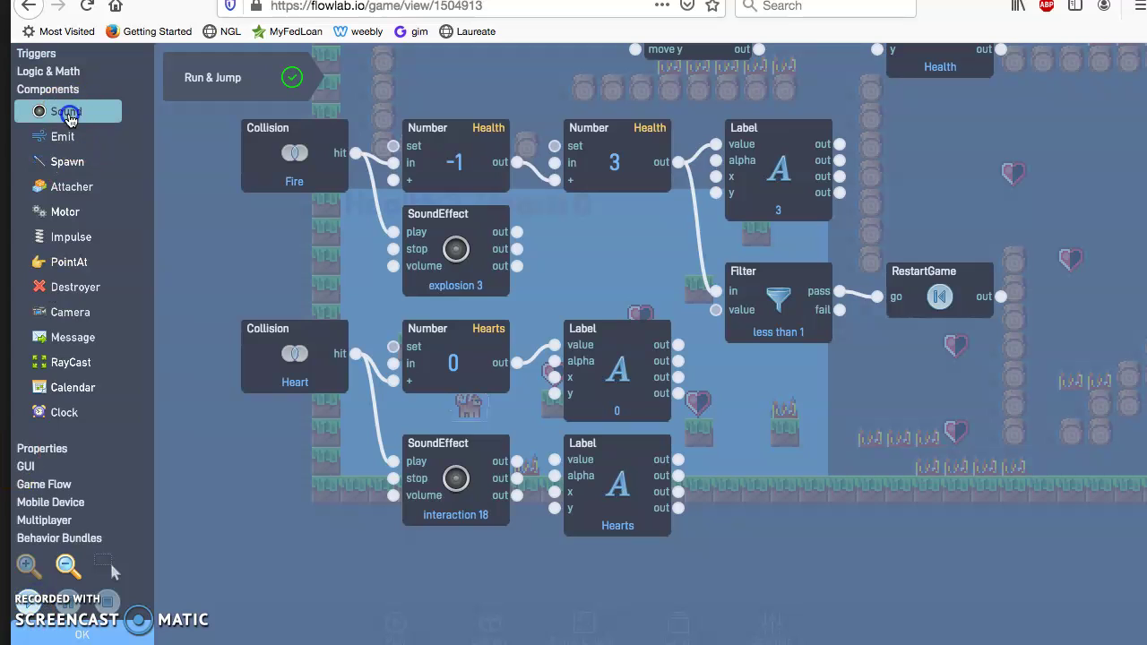
click(674, 352)
drag(674, 353, 954, 484)
Audition 8-bit music tracks for the third SoundEffect and assign battle 15.
click(956, 483)
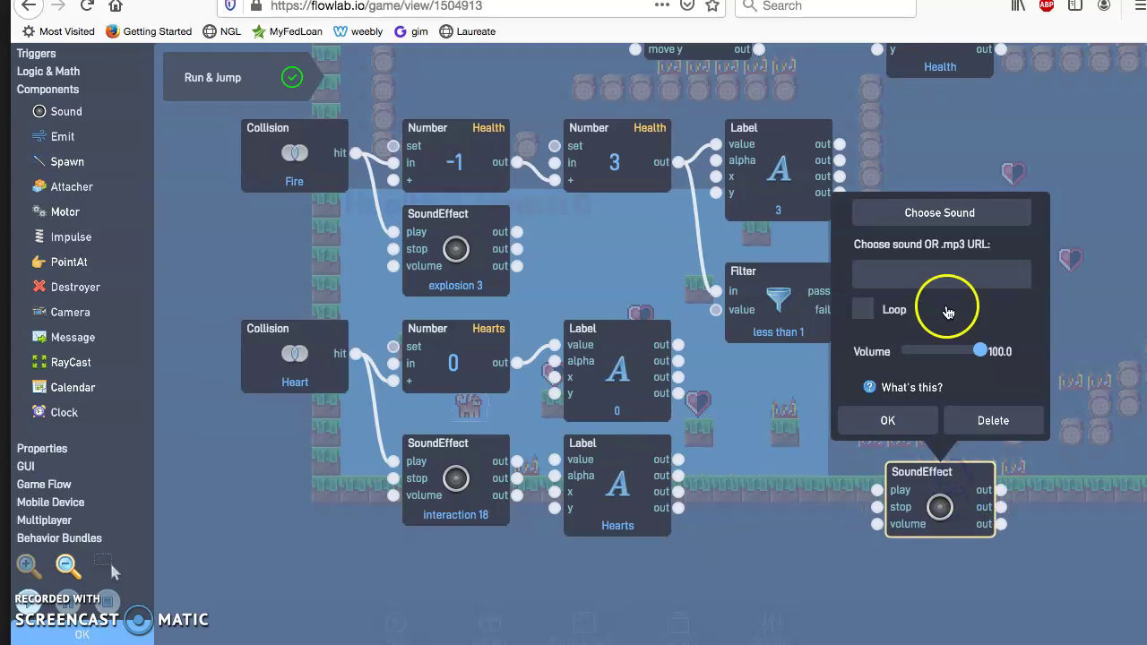
click(952, 213)
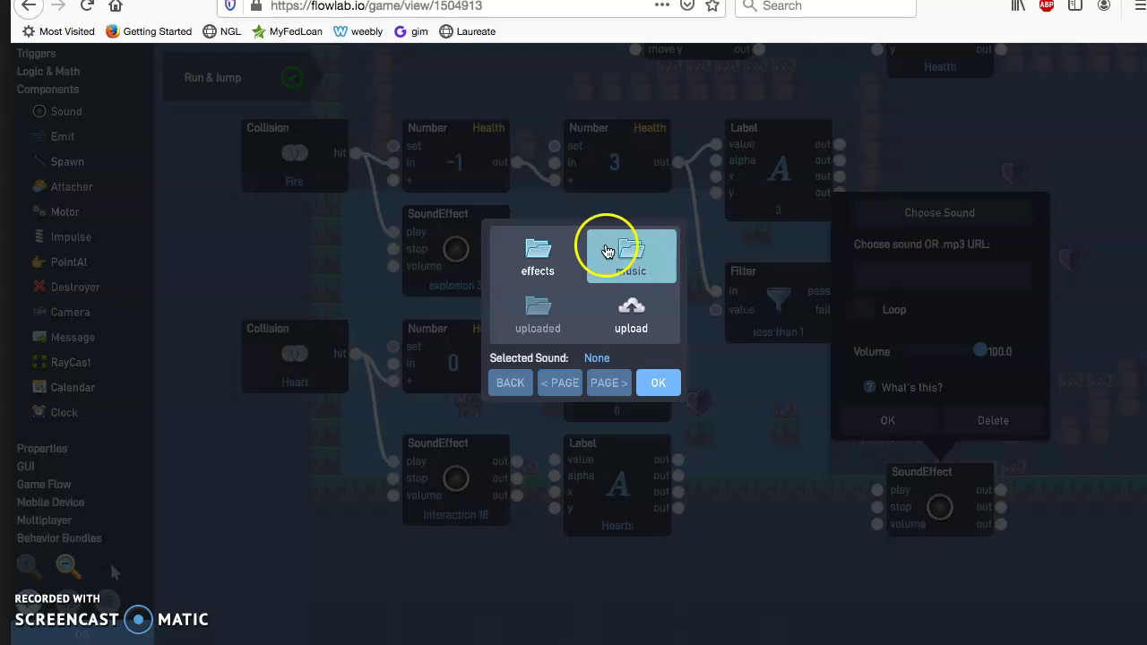
click(634, 252)
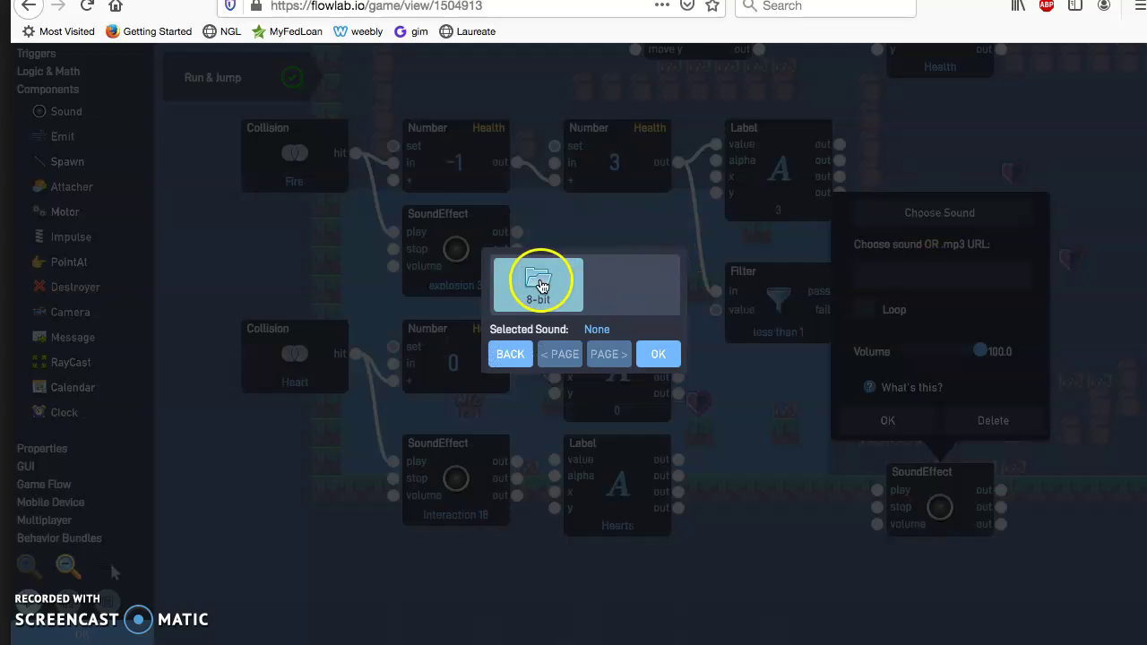
click(539, 283)
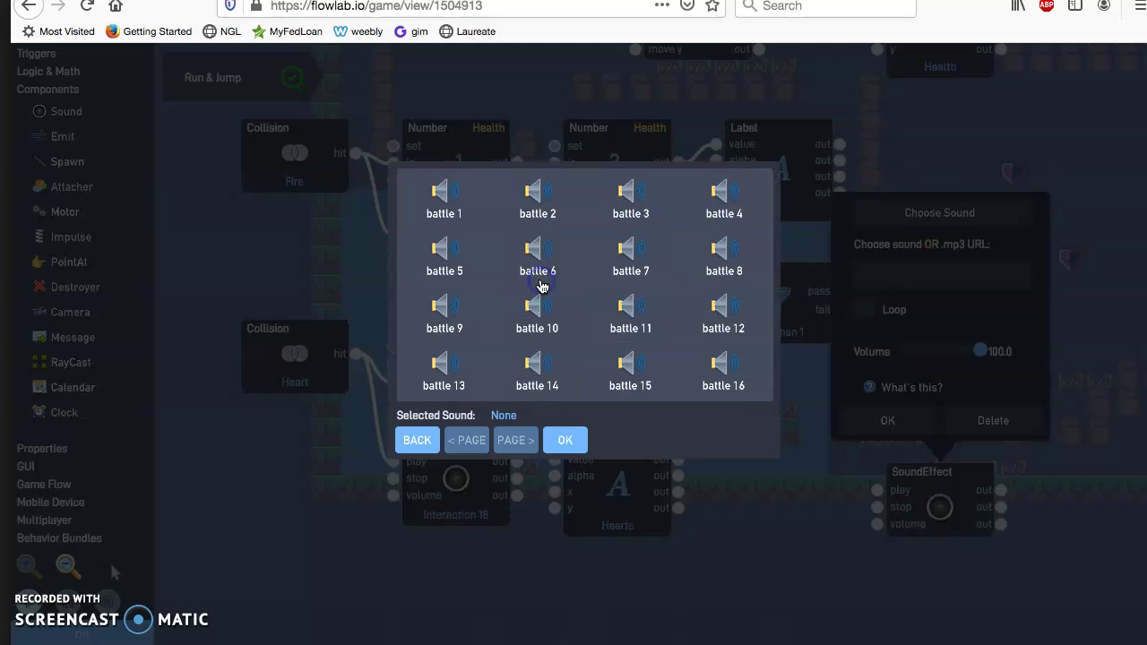
click(619, 308)
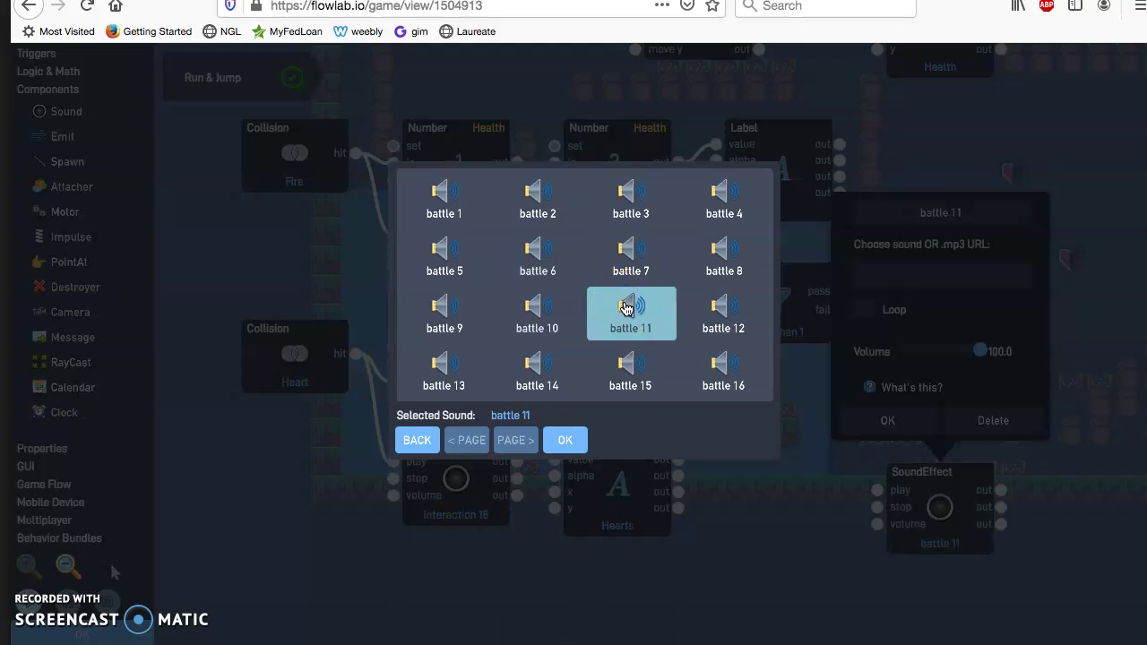
click(630, 365)
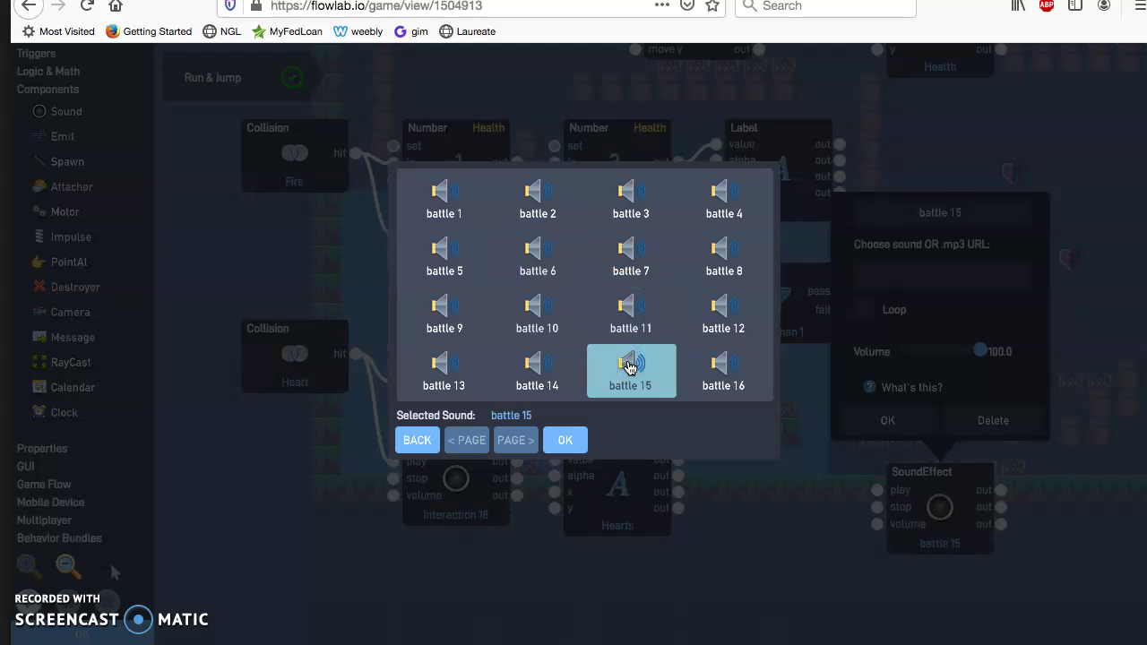
click(564, 439)
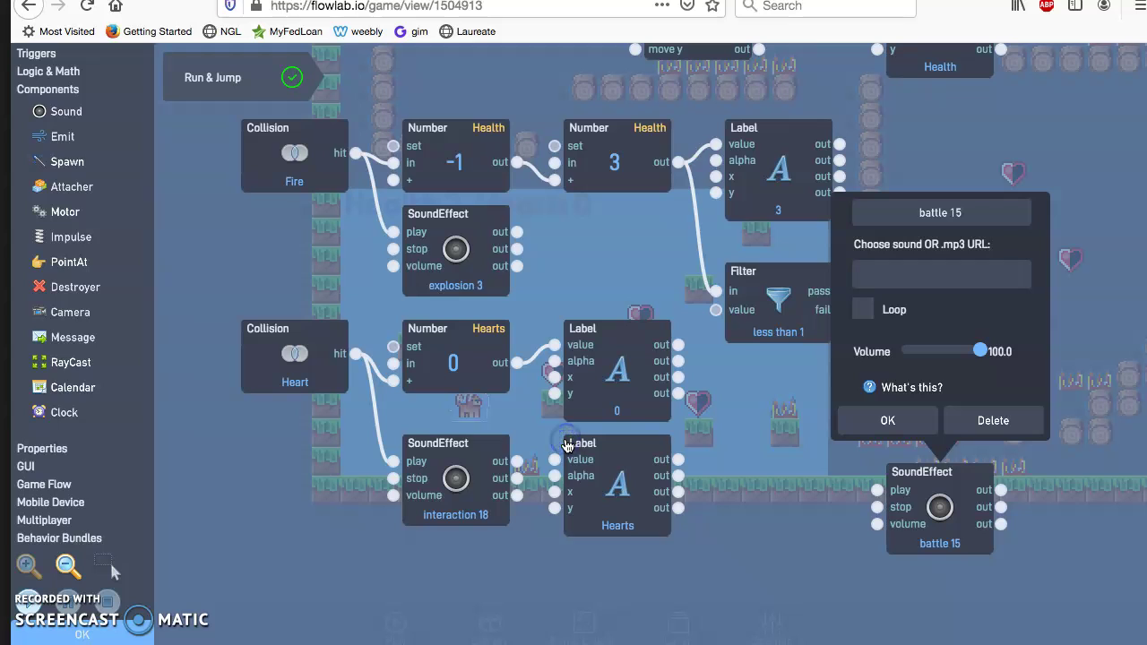
click(896, 487)
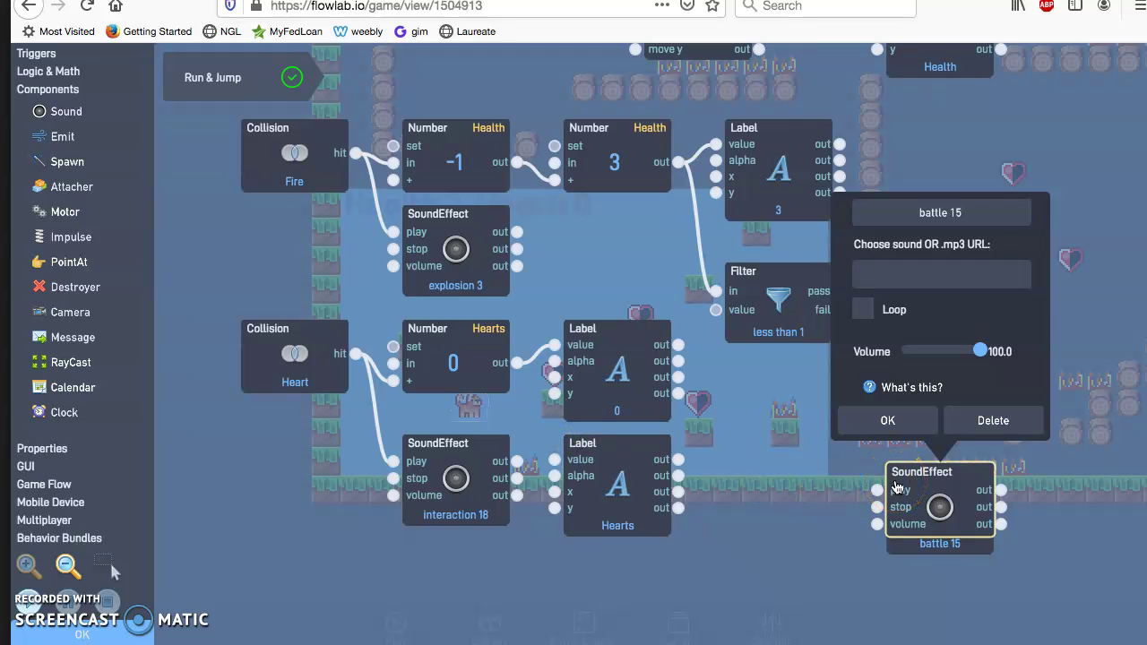
Enable looping for the battle 15 SoundEffect and set its volume to 32.5.
click(899, 488)
click(935, 487)
click(864, 309)
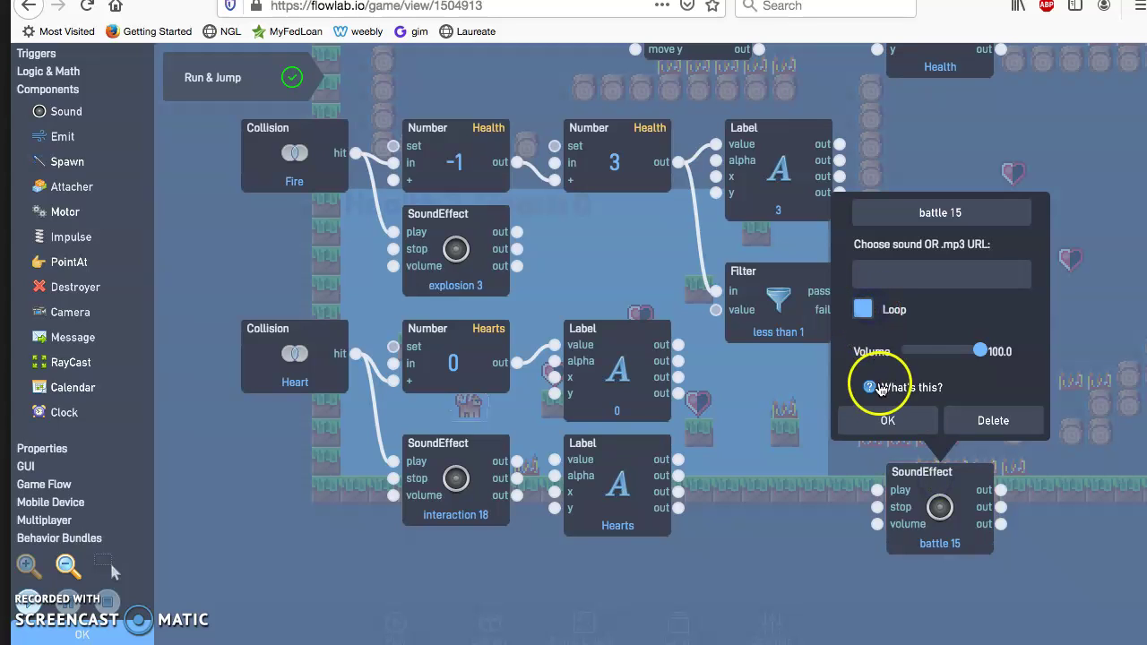
drag(981, 352, 934, 355)
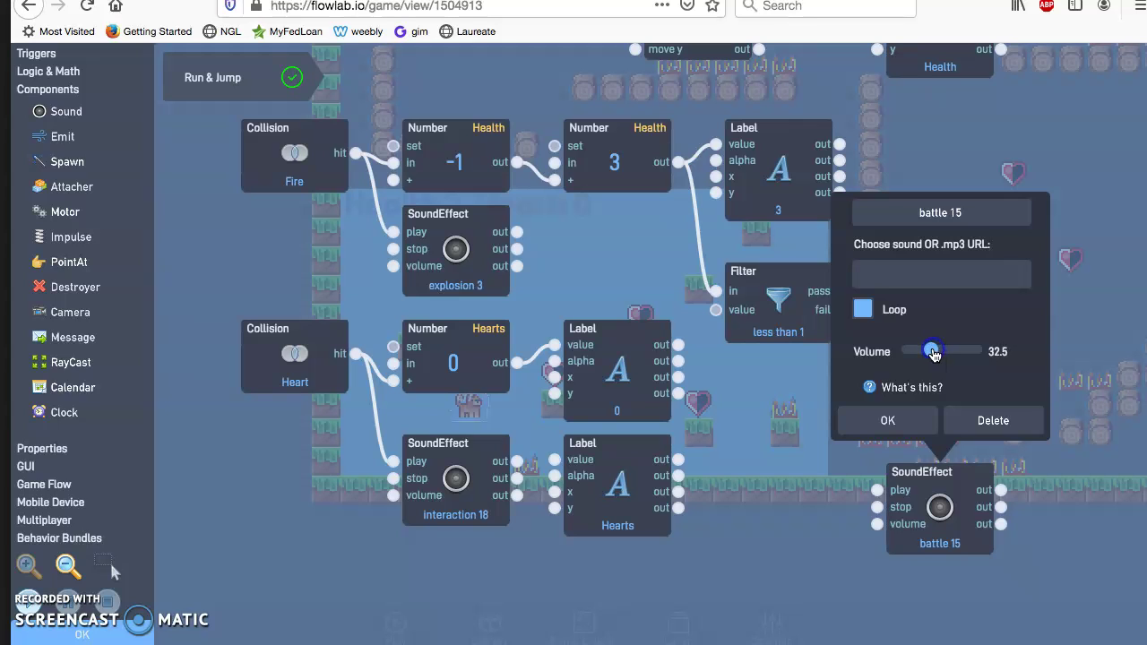
click(909, 417)
click(476, 361)
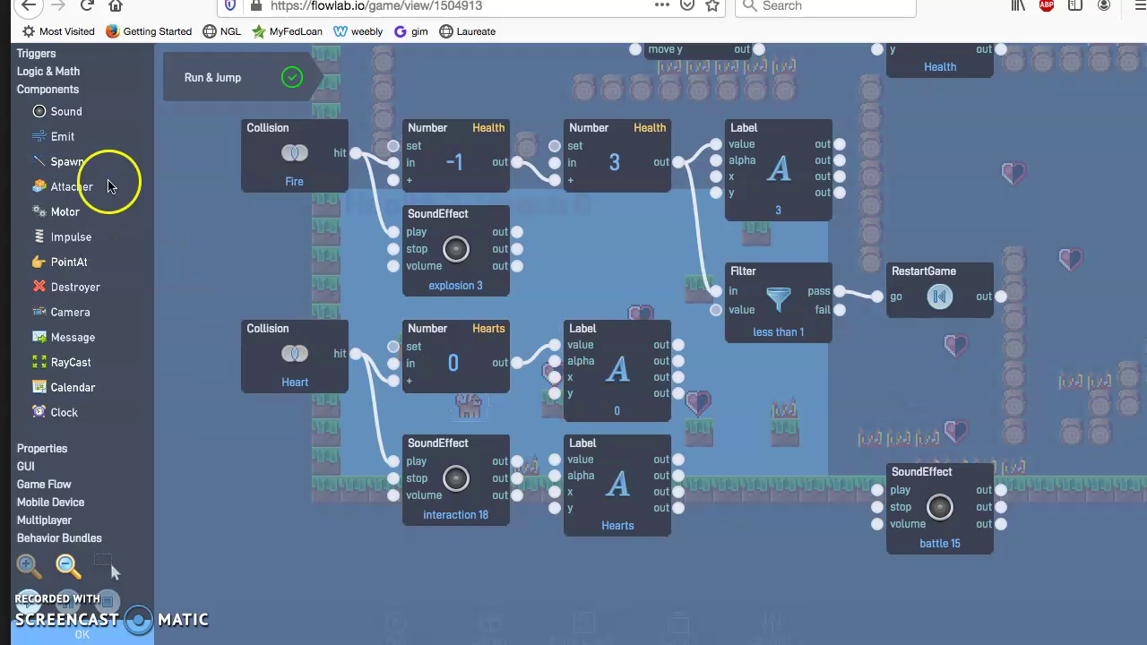
Add a Once trigger beside the battle 15 SoundEffect, connect its output to the play input, and close the cat's behaviors and object settings.
click(41, 54)
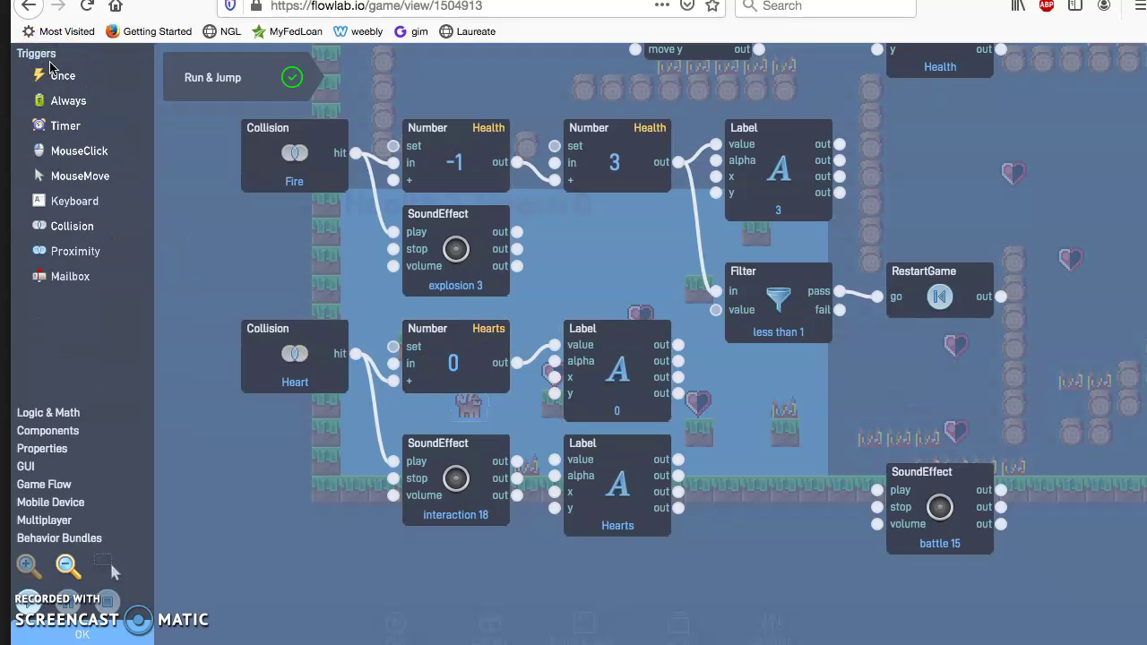
drag(56, 78, 227, 232)
drag(63, 77, 877, 490)
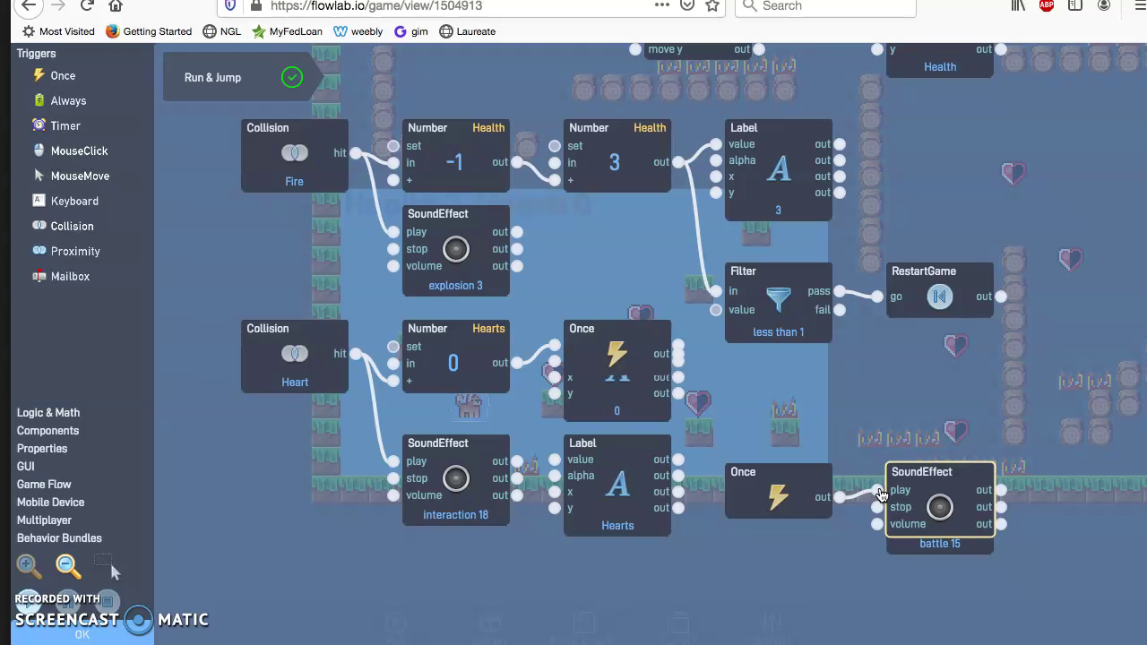
click(857, 532)
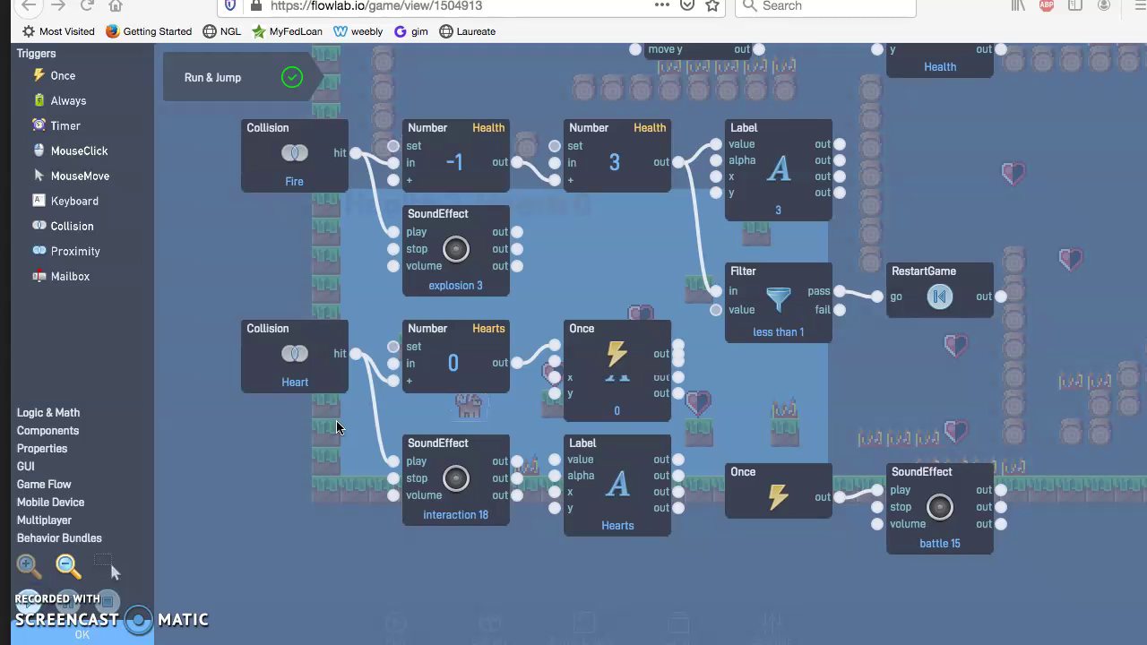
click(56, 634)
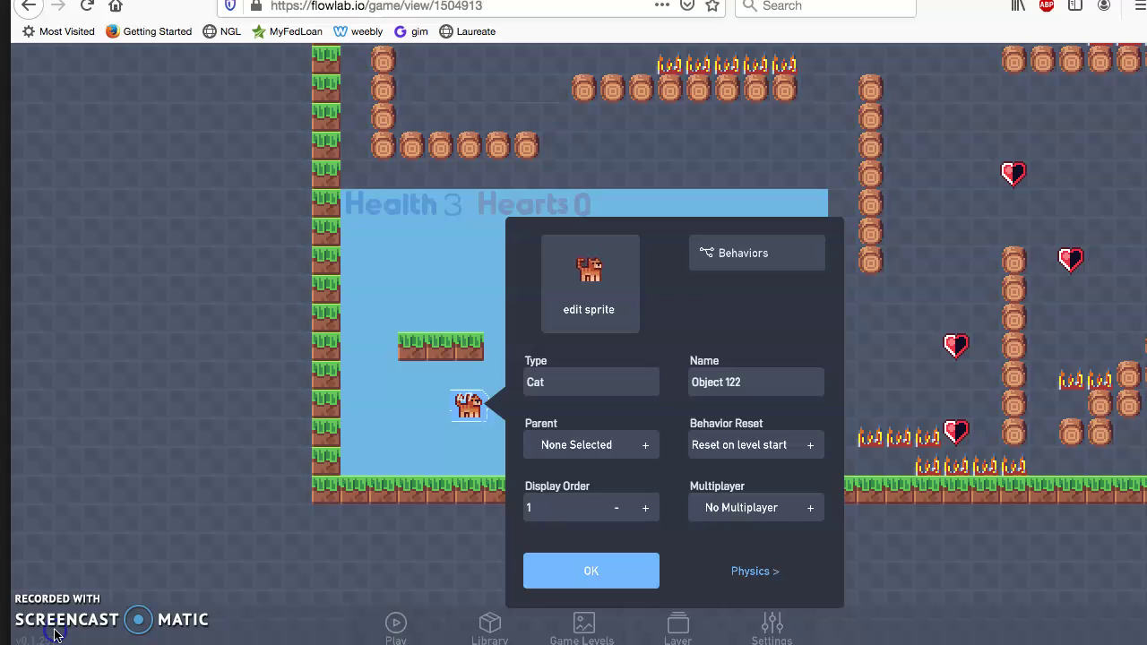
click(544, 575)
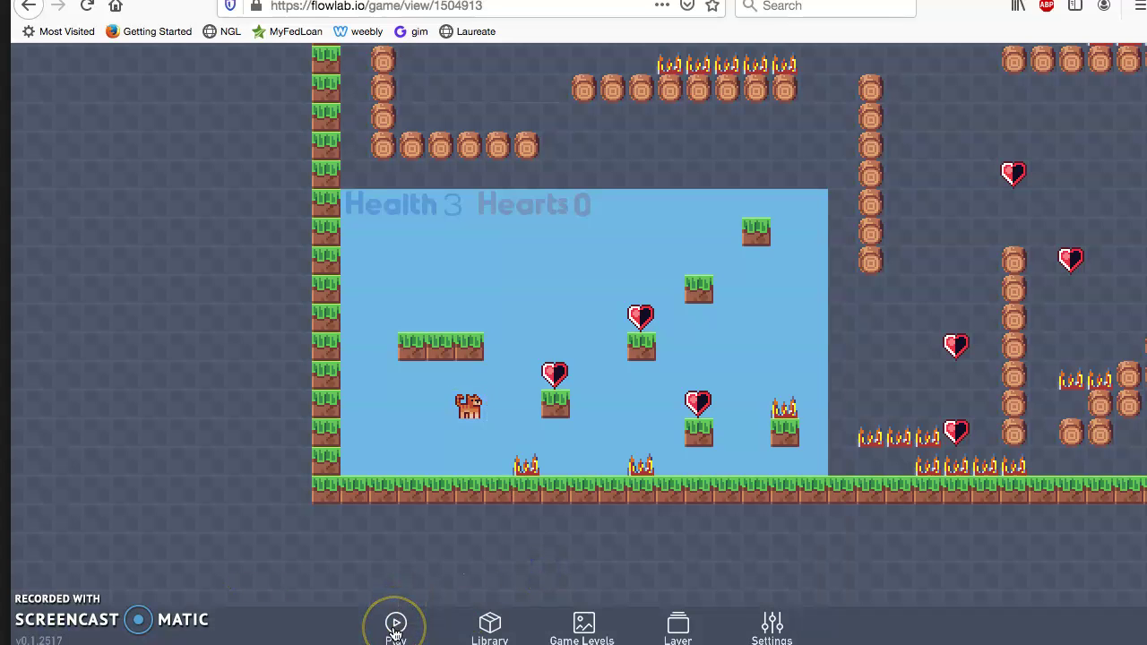
Playtest the level by running the cat through hearts and fire to check the counters and sounds, and return to the game editor.
click(395, 625)
key(Left)
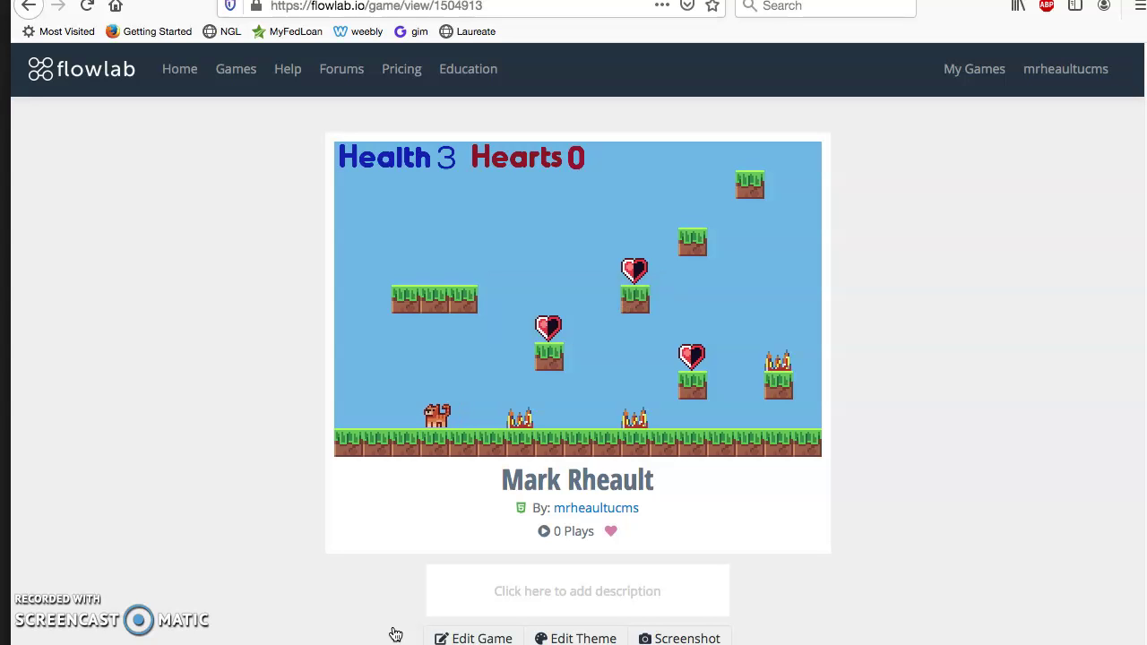
key(Right)
key(Up)
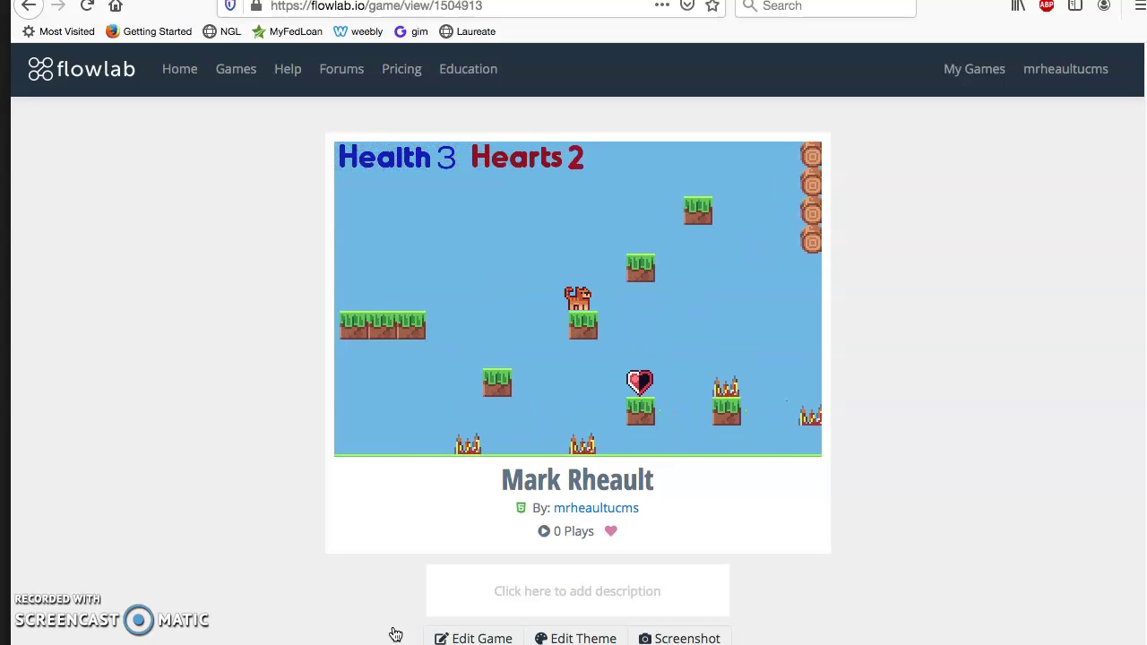
key(Right)
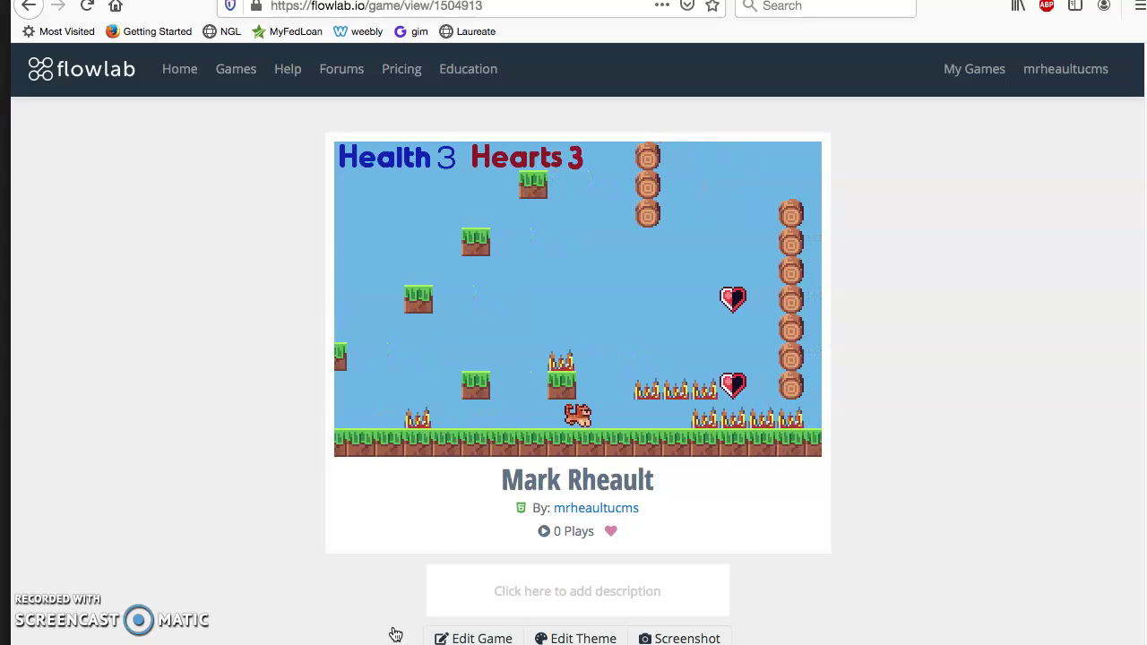
key(Right)
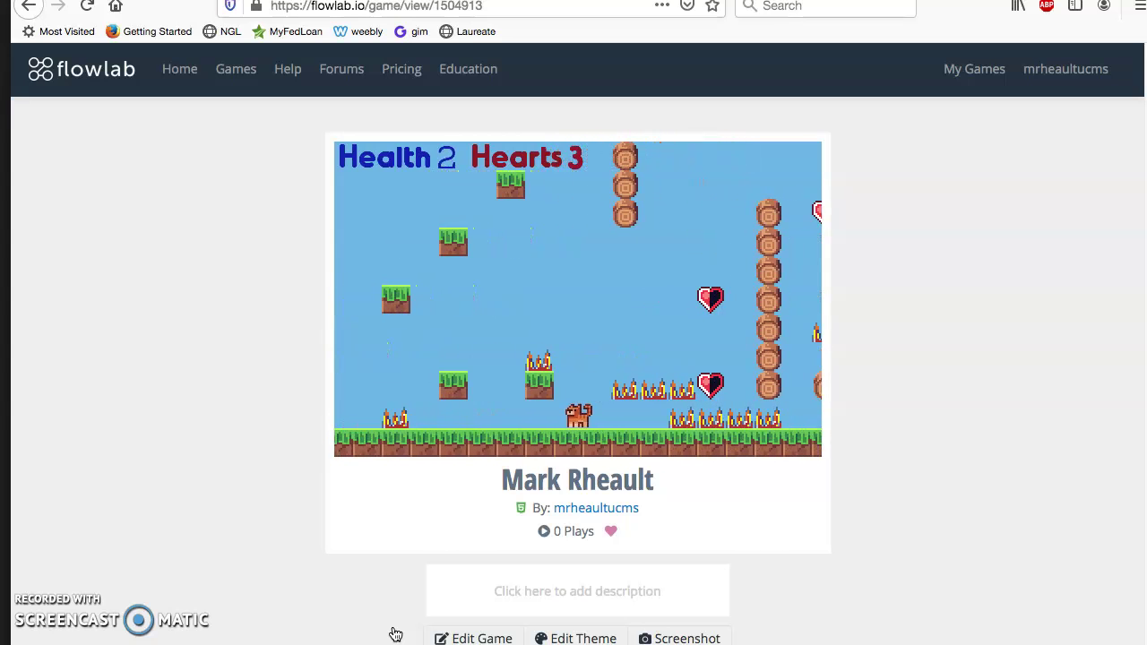
click(51, 556)
key(Up)
key(Left)
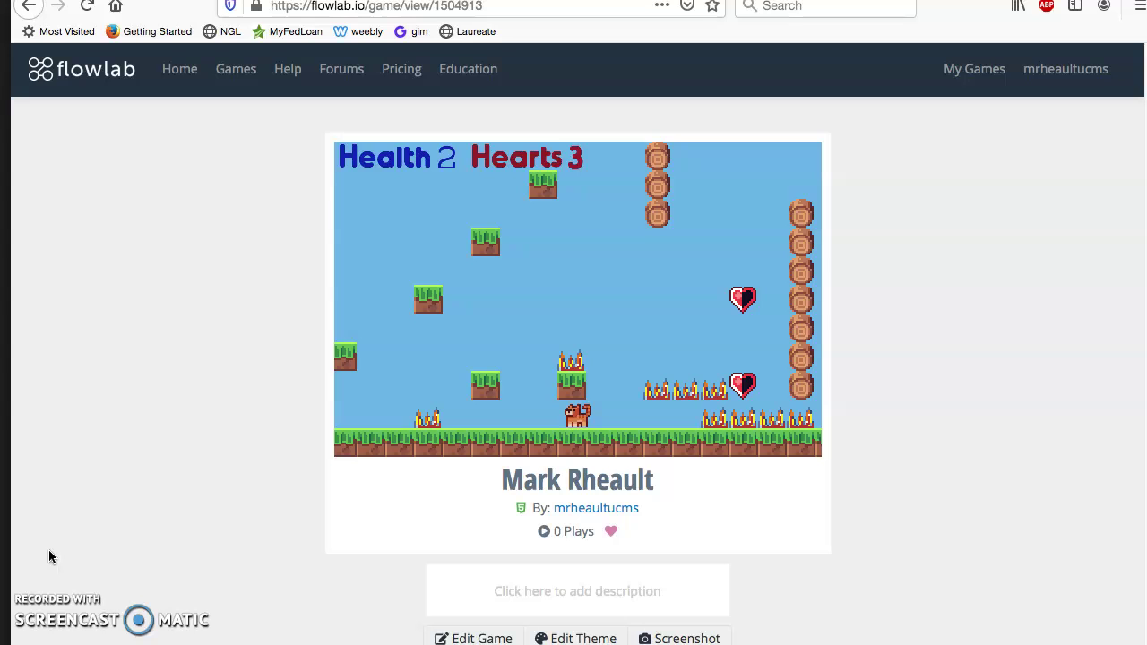
drag(30, 522, 65, 476)
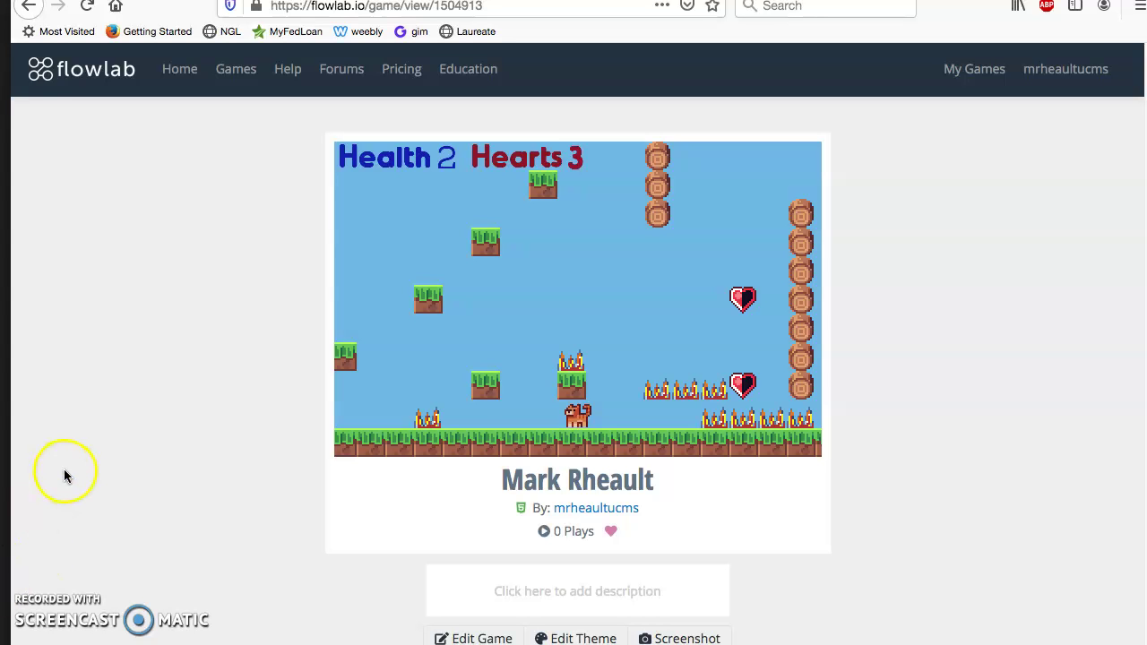
click(441, 635)
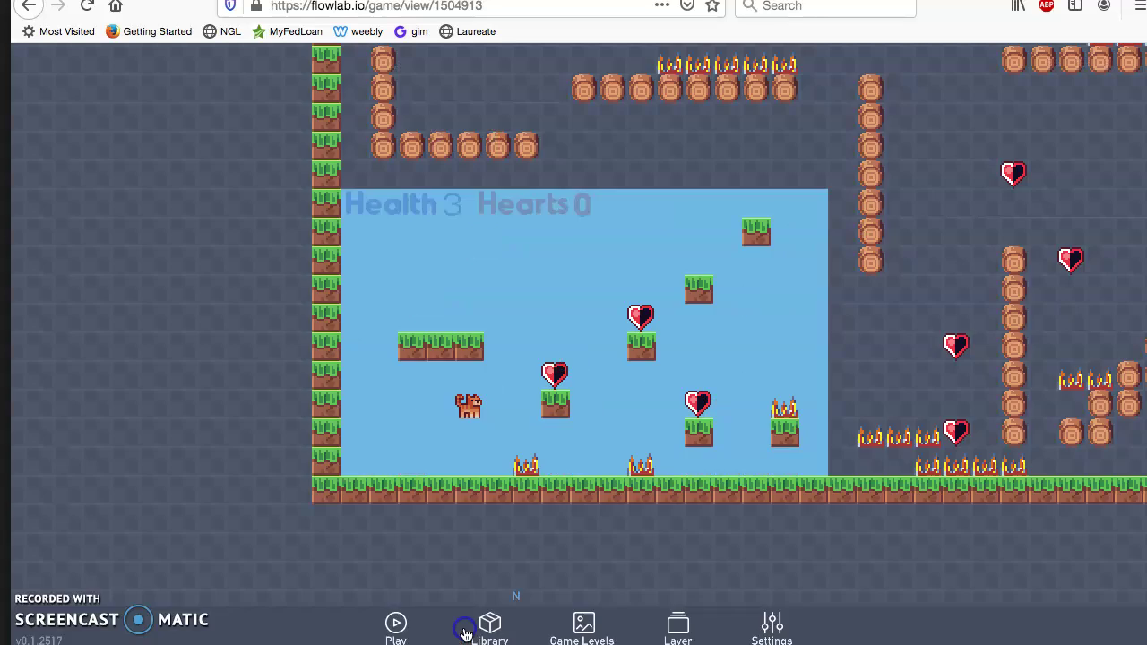